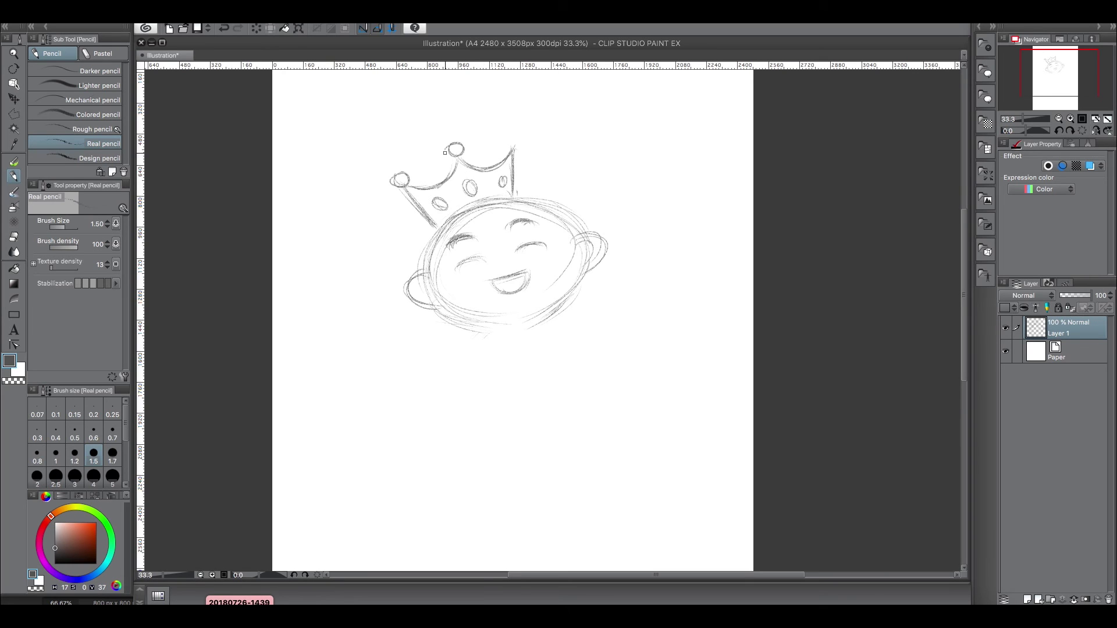
Sketch two outstretched arms with open, spread-fingered hands beneath the crowned character's head.
scroll(524, 144, "down", 3)
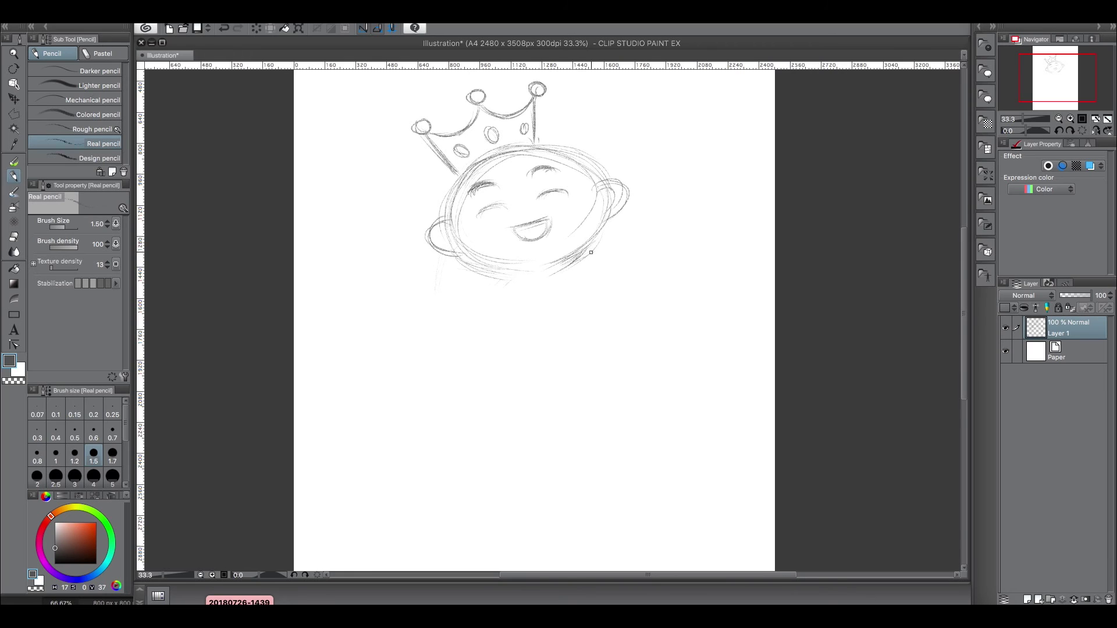
left_click_drag(640, 243, 578, 298)
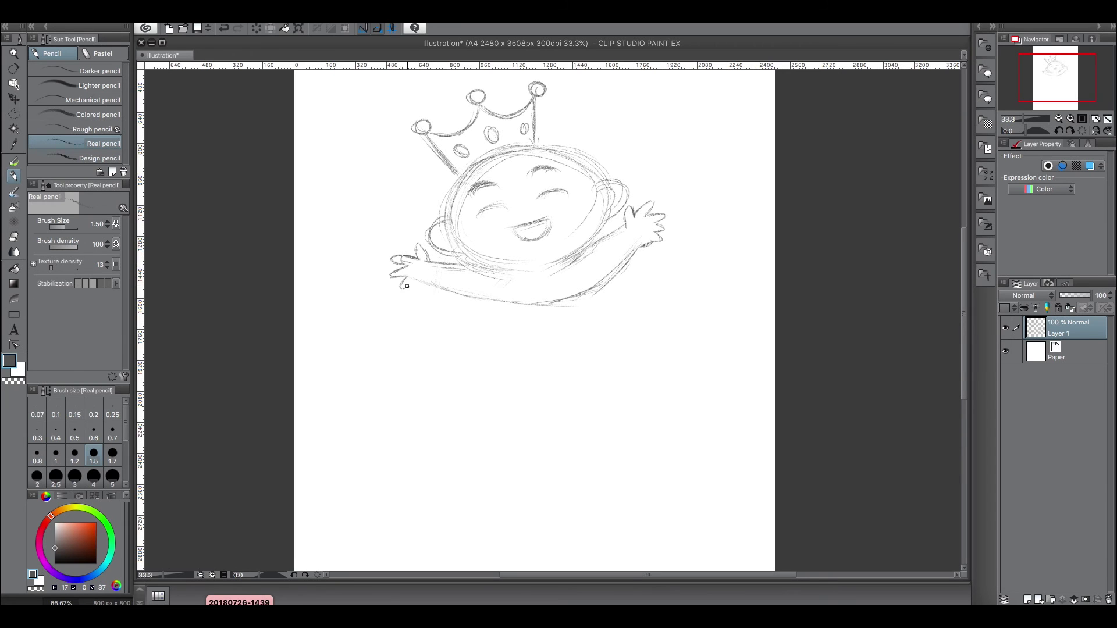
Sketch the rounded body with a diagonal wrap below the arms and short dashes forming an oval around the figure.
scroll(578, 272, "down", 1)
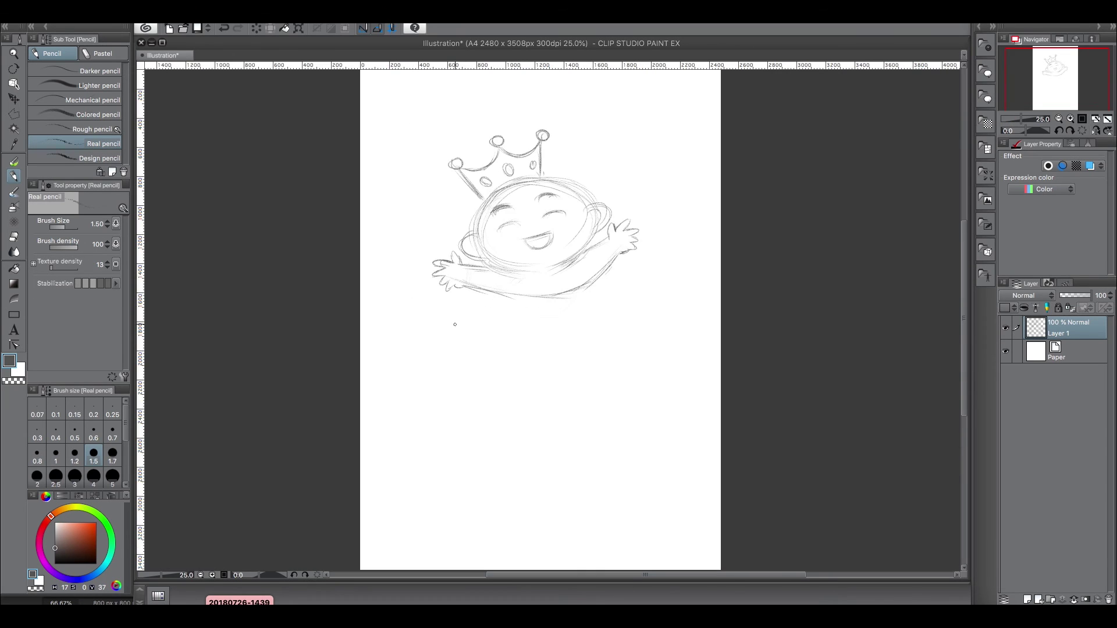
left_click_drag(482, 286, 491, 389)
mouse_move(625, 325)
left_mouse_down()
mouse_move(573, 425)
mouse_move(619, 371)
mouse_move(515, 415)
mouse_move(483, 364)
left_mouse_up()
left_click_drag(618, 301, 486, 374)
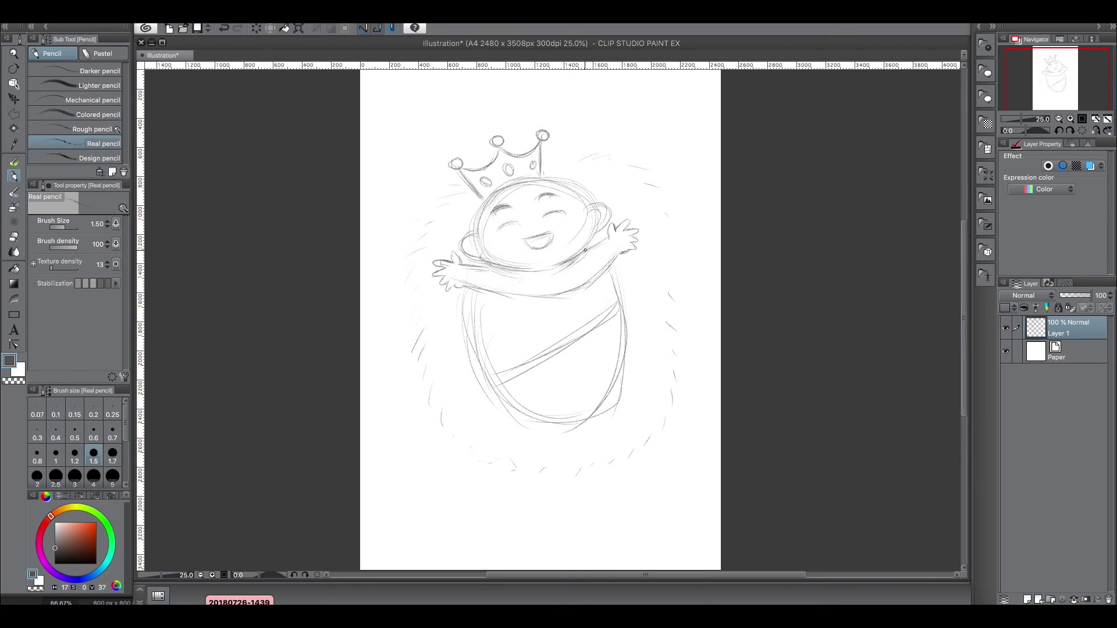
left_click_drag(670, 280, 634, 268)
Add a new layer directly above the paper and fill it with a muted grey-brown.
scroll(618, 272, "up", 1)
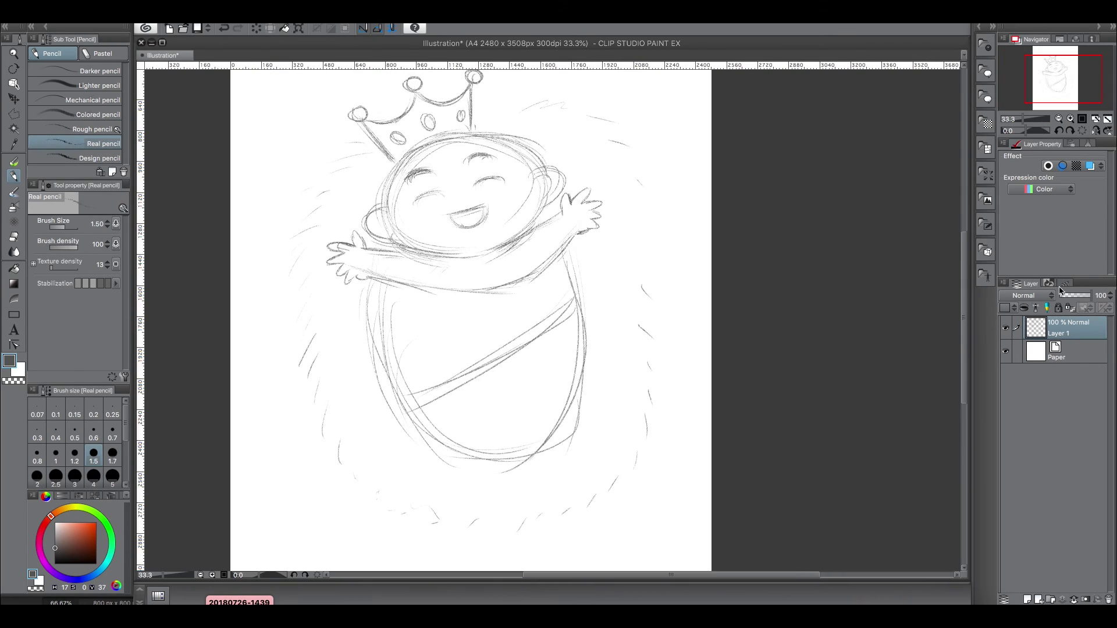
left_click(1026, 299)
left_click(1084, 349)
key("g")
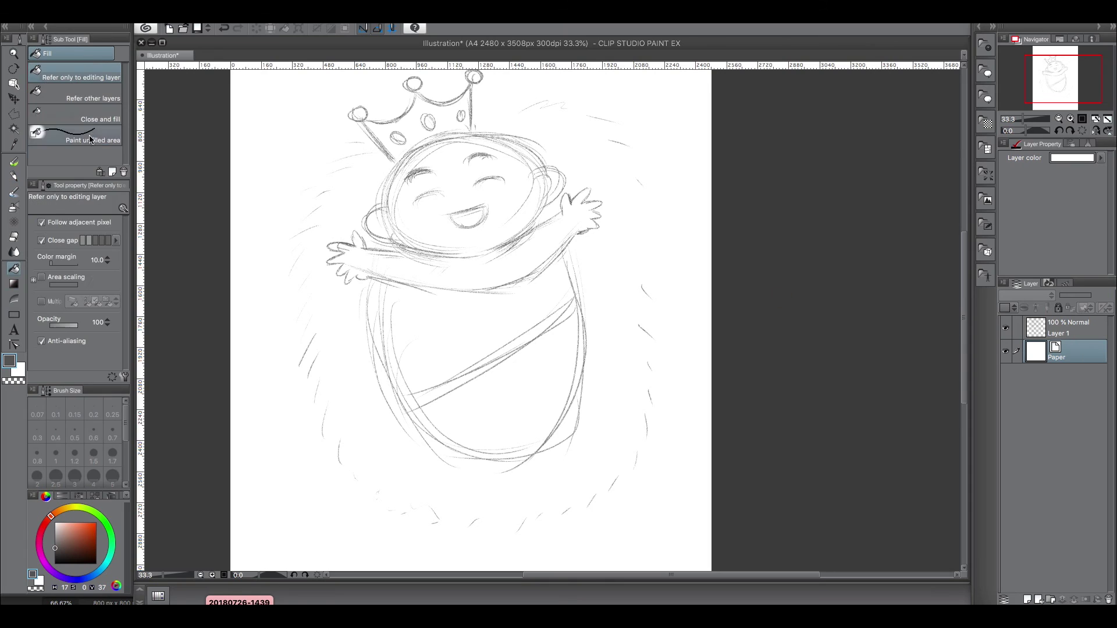
left_click(57, 540)
left_click(1037, 597)
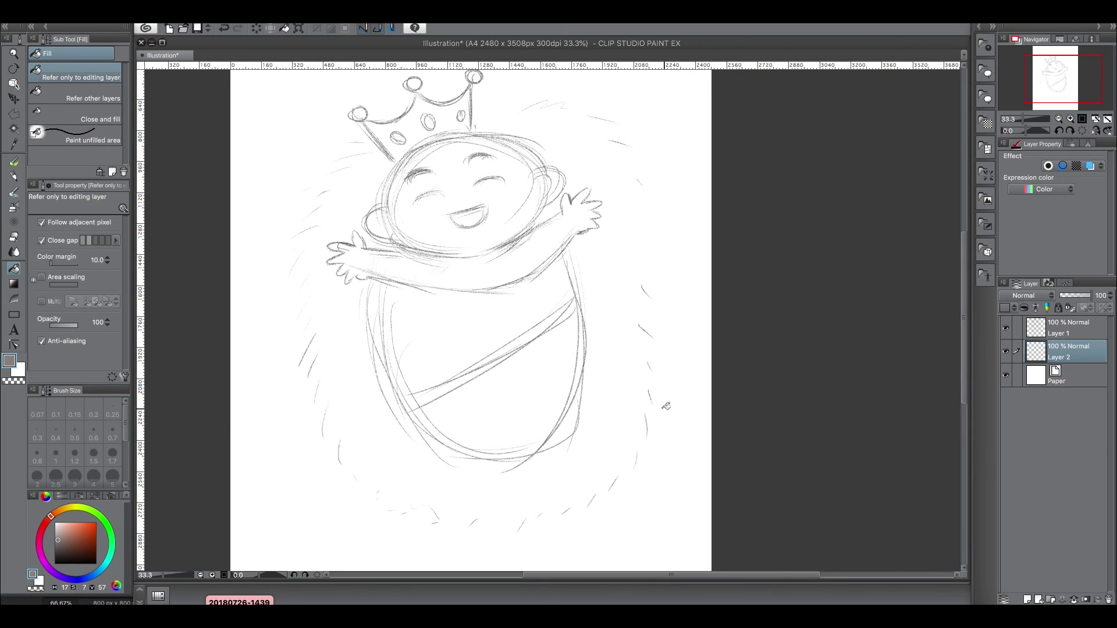
left_click(600, 456)
Set the blending mode of the sketch layer to Overlay.
left_click(1068, 324)
left_click(1027, 296)
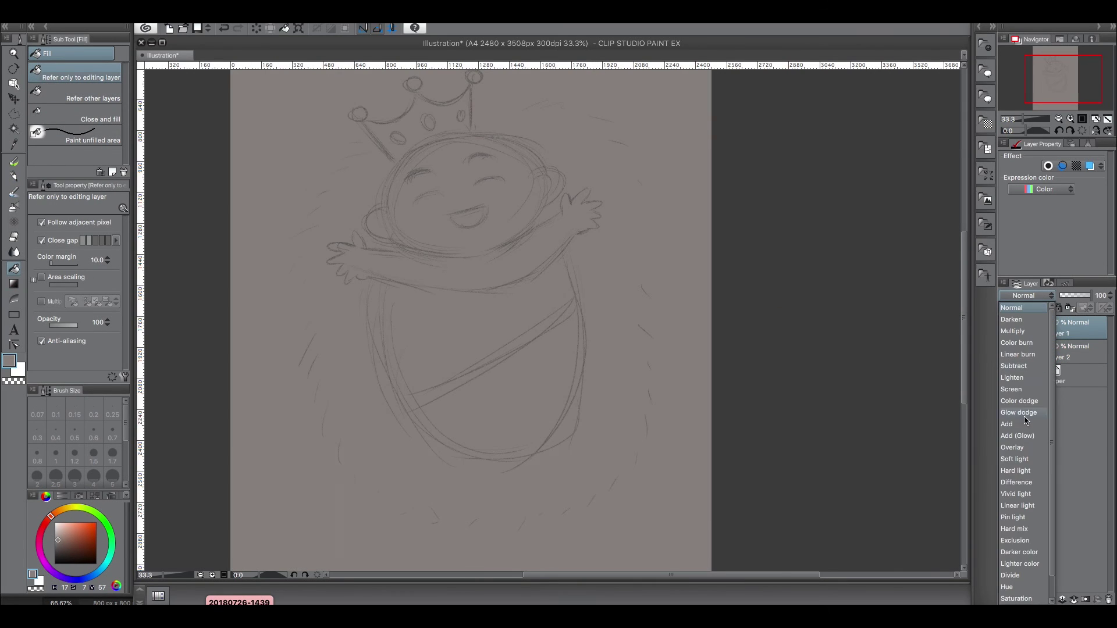
left_click(1023, 470)
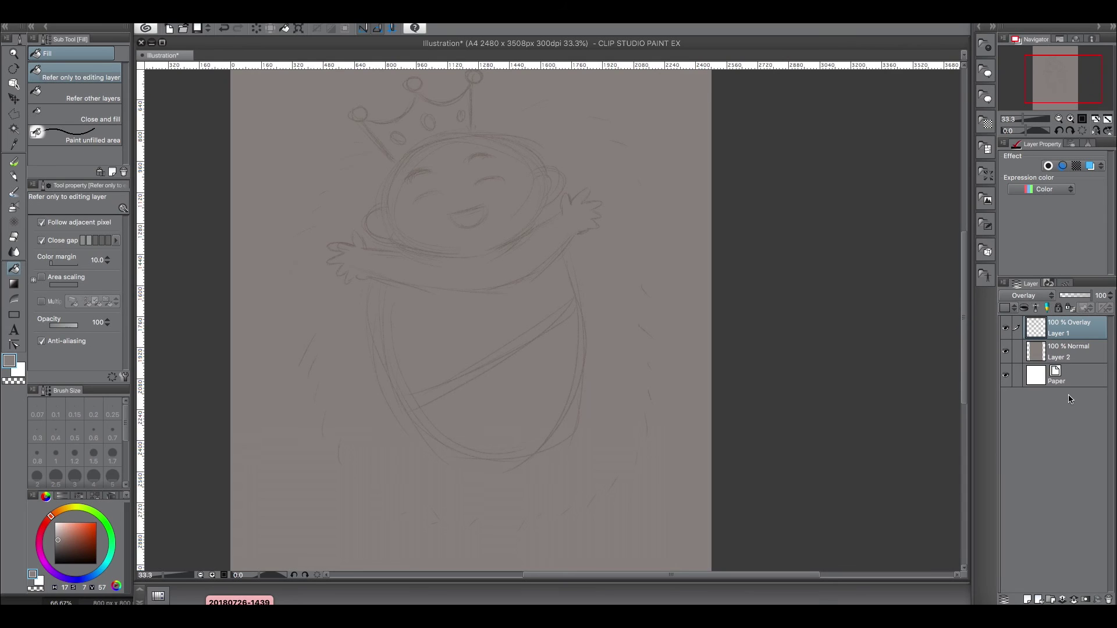
Create a new painting layer between the grey-brown fill and the sketch, and choose the ガッシュ_ウェット01 gouache brush.
left_click(1068, 351)
left_click(1038, 599)
left_click(13, 194)
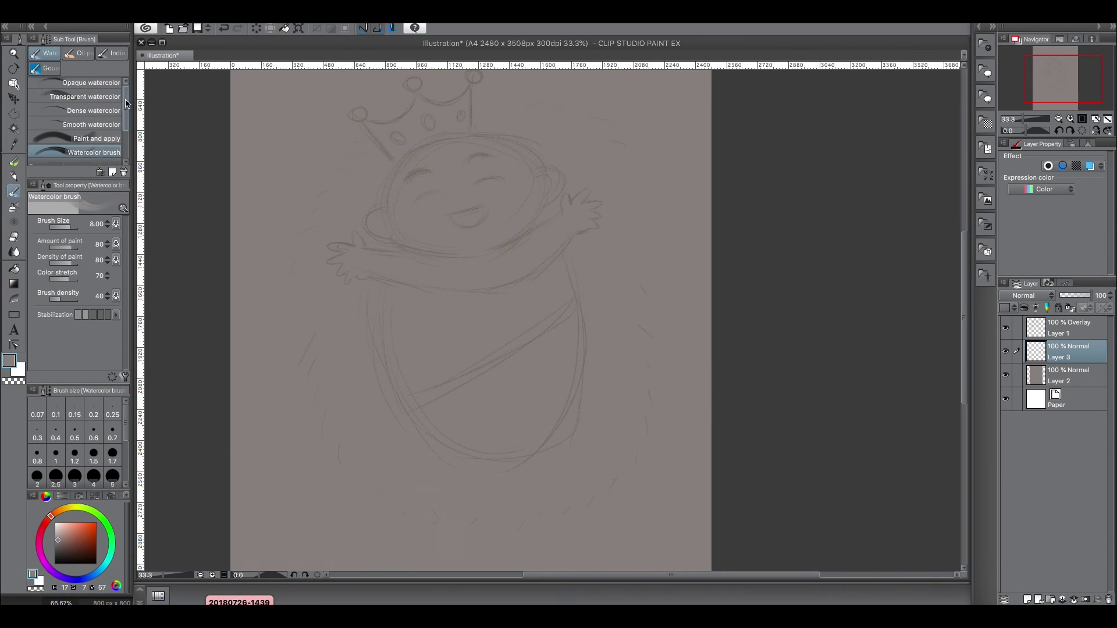
left_click(45, 68)
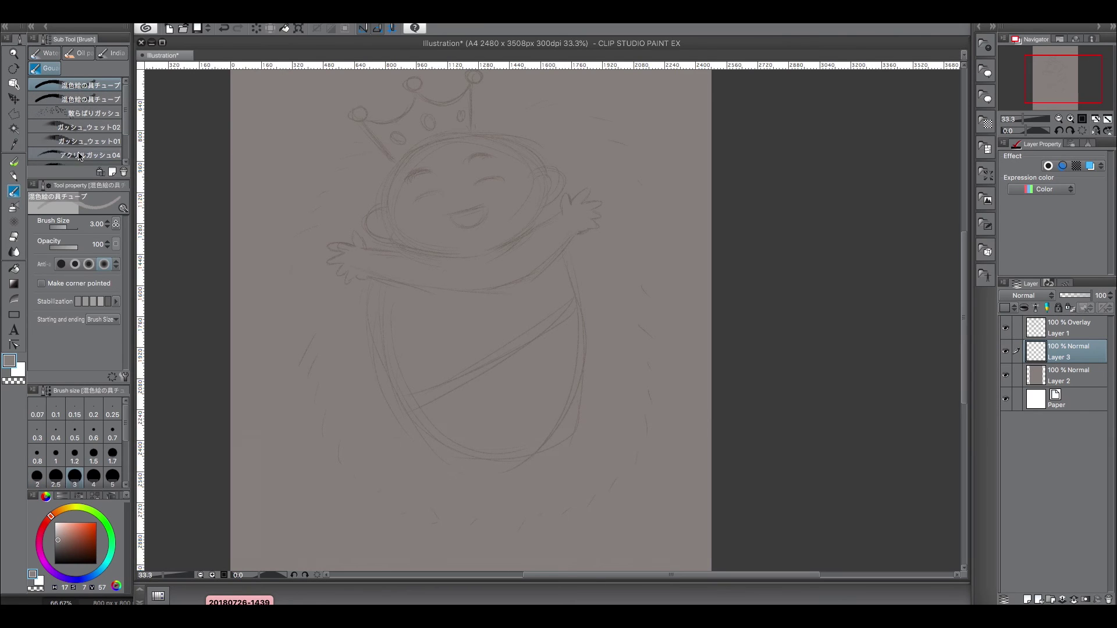
left_click(89, 140)
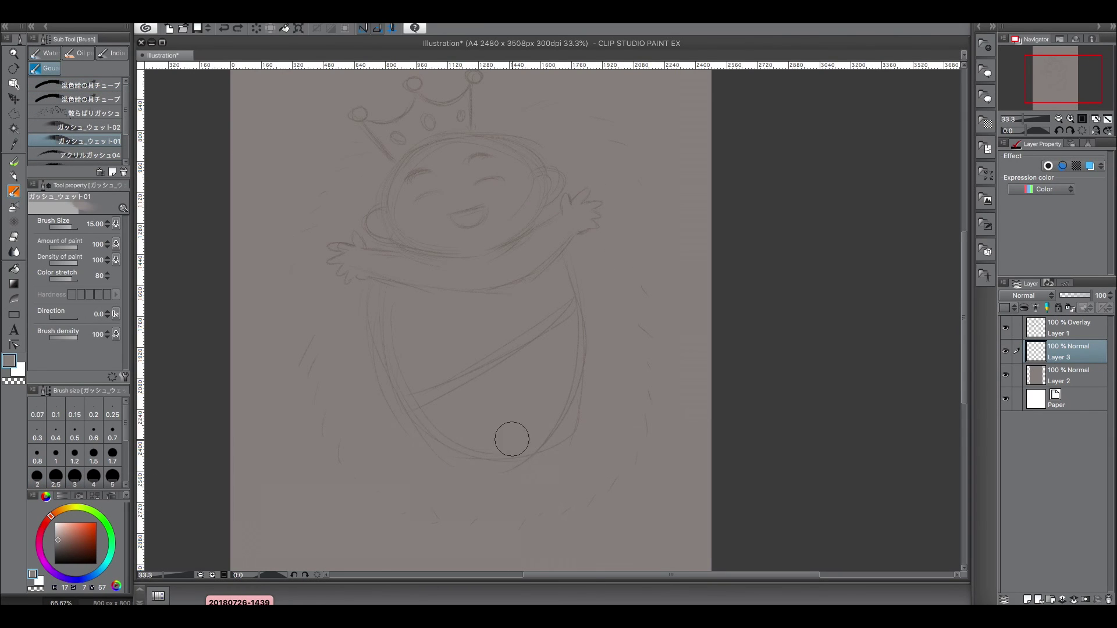
left_click(1107, 599)
key("Return")
left_click(1026, 599)
Block in the face and the edge of the head with a light salmon skin colour.
left_click(68, 524)
scroll(504, 177, "up", 1)
mouse_move(476, 167)
left_mouse_down()
mouse_move(458, 195)
mouse_move(464, 182)
mouse_move(442, 160)
mouse_move(489, 230)
mouse_move(437, 149)
mouse_move(394, 167)
mouse_move(375, 250)
mouse_move(451, 148)
mouse_move(529, 164)
mouse_move(486, 191)
mouse_move(361, 194)
mouse_move(428, 267)
mouse_move(452, 264)
mouse_move(393, 141)
mouse_move(533, 157)
mouse_move(436, 274)
left_mouse_up()
key("bracketleft")
key("bracketleft")
mouse_move(379, 157)
left_mouse_down()
mouse_move(360, 251)
mouse_move(420, 268)
mouse_move(352, 232)
mouse_move(312, 236)
mouse_move(348, 238)
mouse_move(327, 248)
mouse_move(360, 245)
left_mouse_up()
Fill out the head and both ears in light salmon with the ガッシュ_ウェット02 brush.
left_click(69, 128)
mouse_move(561, 172)
left_mouse_down()
mouse_move(552, 201)
mouse_move(573, 176)
mouse_move(554, 213)
mouse_move(473, 269)
mouse_move(384, 258)
mouse_move(376, 276)
mouse_move(493, 273)
mouse_move(362, 227)
mouse_move(361, 246)
mouse_move(387, 143)
mouse_move(350, 235)
mouse_move(346, 197)
left_mouse_up()
left_click_drag(409, 130, 505, 125)
mouse_move(559, 200)
left_mouse_down()
mouse_move(499, 201)
mouse_move(398, 238)
mouse_move(444, 257)
mouse_move(539, 189)
mouse_move(418, 274)
mouse_move(457, 120)
mouse_move(534, 155)
mouse_move(399, 138)
left_mouse_up()
key("]")
key("]")
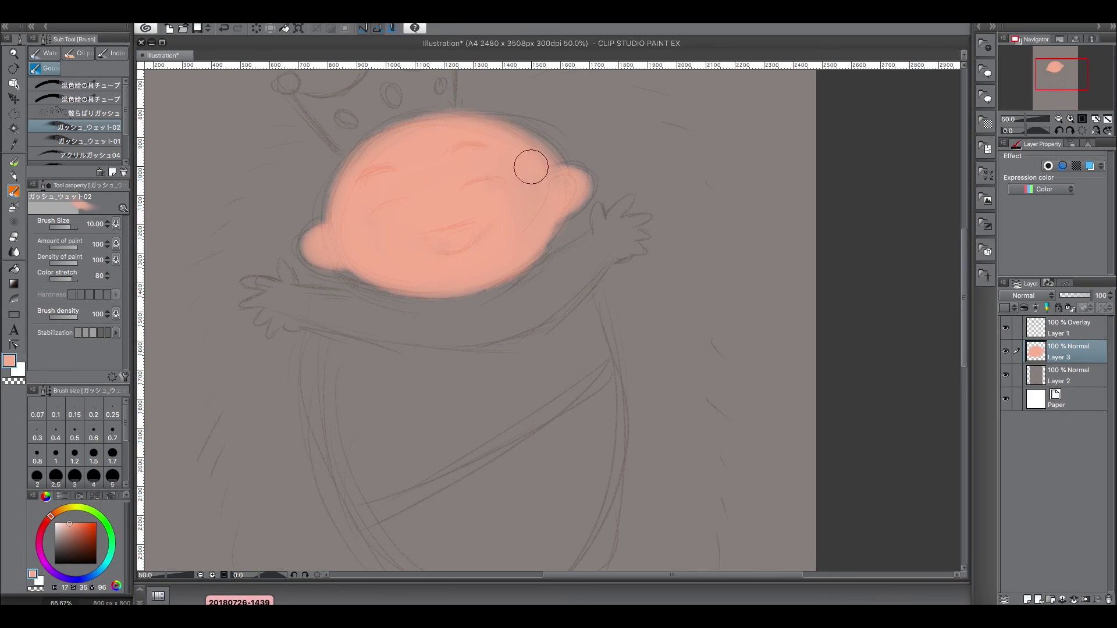
Try an enlarged Dry Brush 1 on the upper edge of the head and undo the stroke.
left_click(20, 160)
left_click_drag(126, 137, 122, 96)
left_click(105, 70)
key("bracketright")
key("bracketright")
key("bracketright")
key("bracketright")
left_click_drag(485, 119, 481, 128)
key("super+z")
Give the head and ears textured edges on the skin layer with Dry Brush 3, enlarged up to size 10.
left_click(74, 98)
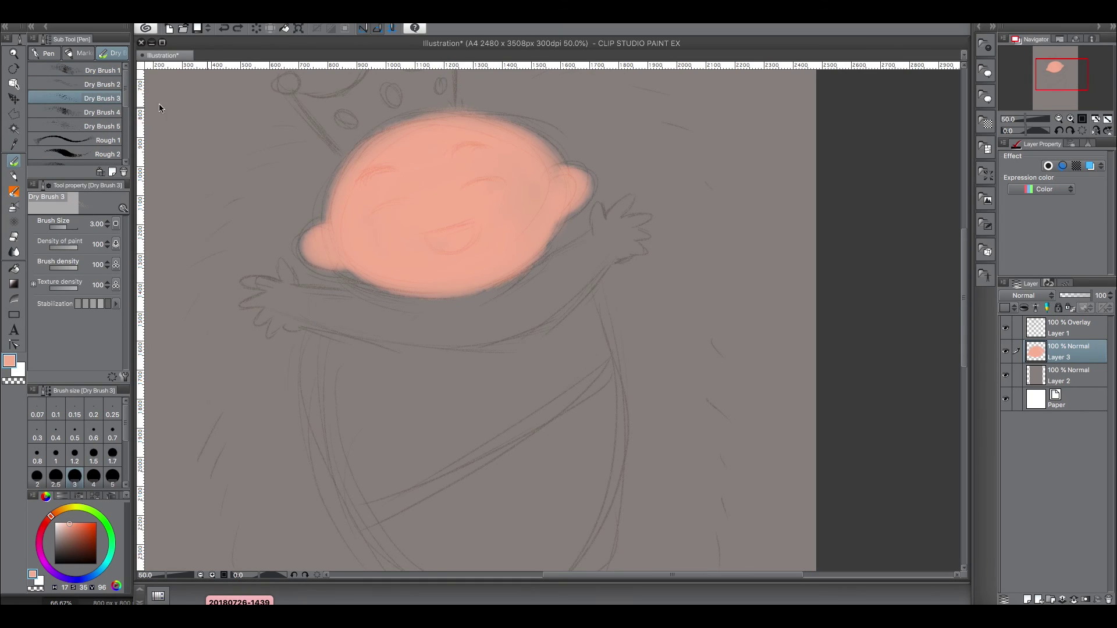
key("bracketright")
key("bracketright")
key("bracketright")
key("bracketright")
mouse_move(452, 117)
left_mouse_down()
mouse_move(521, 131)
mouse_move(538, 183)
mouse_move(484, 132)
mouse_move(402, 125)
mouse_move(419, 125)
mouse_move(389, 136)
left_mouse_up()
key("super+z")
left_click(1060, 350)
mouse_move(386, 249)
left_mouse_down()
mouse_move(477, 279)
mouse_move(437, 284)
mouse_move(322, 255)
mouse_move(352, 255)
mouse_move(341, 235)
left_mouse_up()
left_click_drag(559, 179, 549, 215)
key("bracketright")
key("bracketright")
mouse_move(477, 233)
left_mouse_down()
mouse_move(423, 283)
mouse_move(543, 207)
mouse_move(496, 238)
mouse_move(410, 259)
left_mouse_up()
Add a layer beneath the head and paint the outstretched arms in a darker salmon with Dry Brush 3.
left_click(1064, 370)
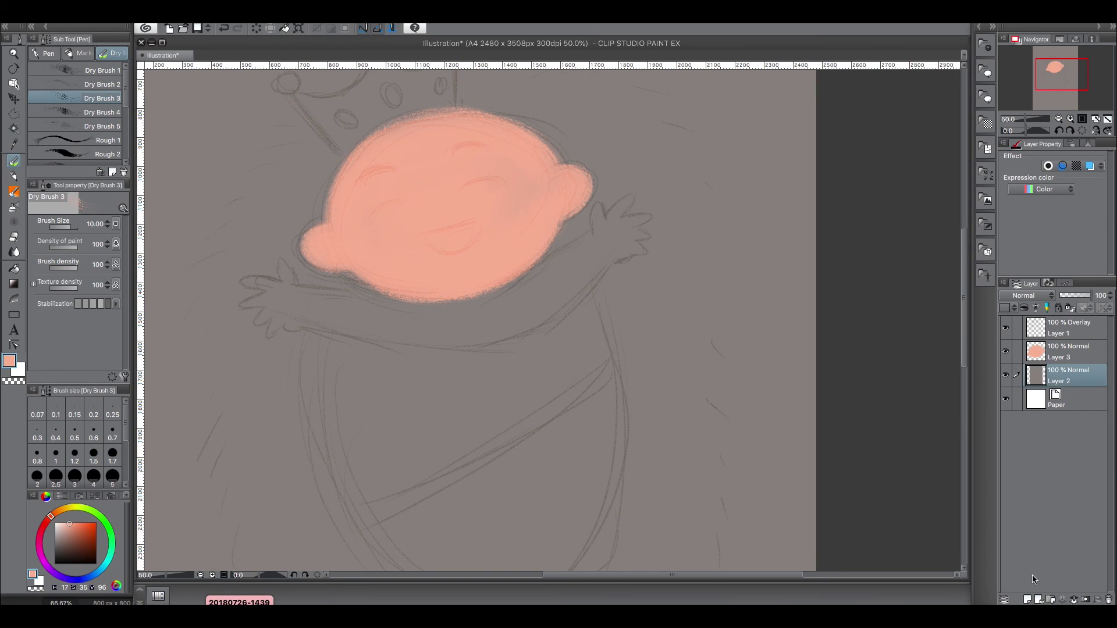
left_click(1027, 599)
left_click(71, 527)
mouse_move(512, 293)
left_mouse_down()
mouse_move(454, 306)
mouse_move(496, 312)
mouse_move(486, 331)
mouse_move(486, 314)
mouse_move(518, 291)
left_mouse_up()
key("bracketleft")
key("bracketleft")
key("bracketleft")
key("bracketleft")
left_click_drag(596, 238, 529, 278)
key("bracketright")
key("bracketright")
mouse_move(595, 257)
left_mouse_down()
mouse_move(527, 299)
mouse_move(584, 279)
mouse_move(598, 240)
mouse_move(449, 304)
mouse_move(365, 312)
mouse_move(379, 324)
mouse_move(324, 294)
mouse_move(444, 312)
mouse_move(595, 256)
mouse_move(556, 280)
mouse_move(329, 311)
left_mouse_up()
Reduce Dry Brush 3 to size 2.5 and paint the thumb of the raised right-hand hand.
key("bracketleft")
key("bracketleft")
key("bracketleft")
key("bracketleft")
key("bracketleft")
key("bracketleft")
key("bracketright")
left_click_drag(591, 239, 601, 206)
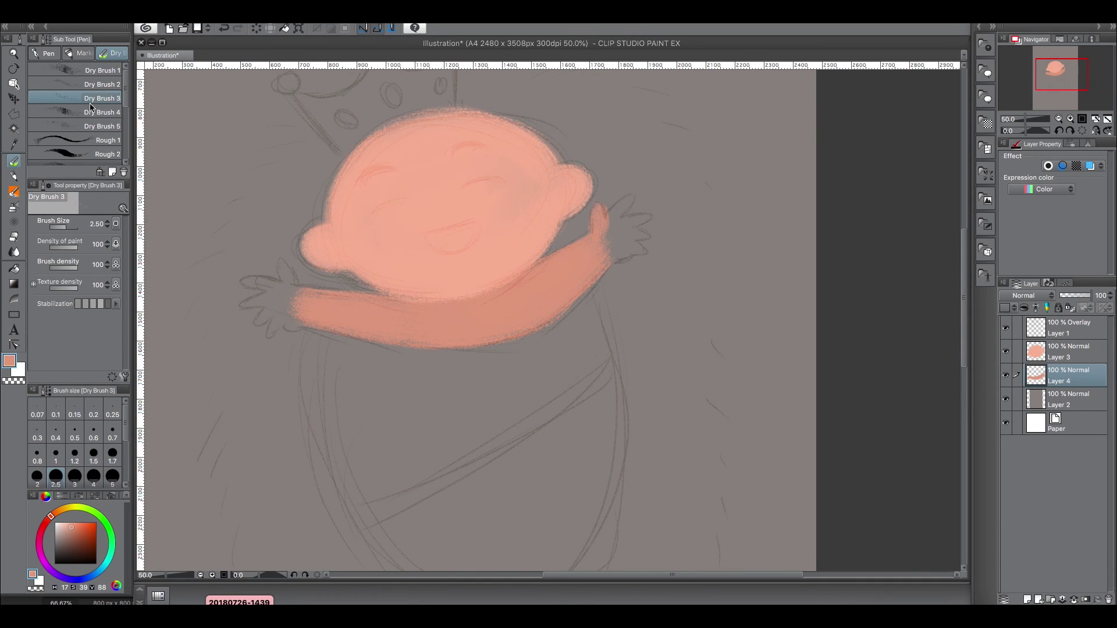
Paint the remaining fingers of the raised hand with Dry Brush 4 and the Flat marker.
left_click(81, 111)
mouse_move(599, 238)
left_mouse_down()
mouse_move(627, 198)
mouse_move(606, 220)
mouse_move(645, 219)
left_mouse_up()
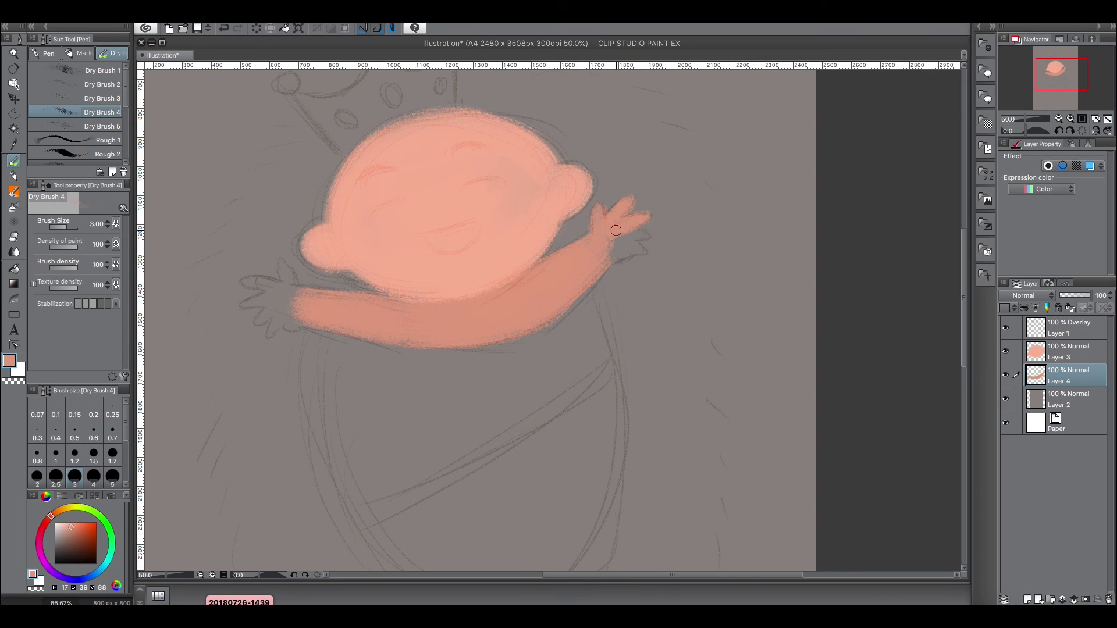
left_click(80, 53)
mouse_move(618, 250)
left_mouse_down()
mouse_move(593, 264)
mouse_move(630, 247)
left_mouse_up()
key("bracketleft")
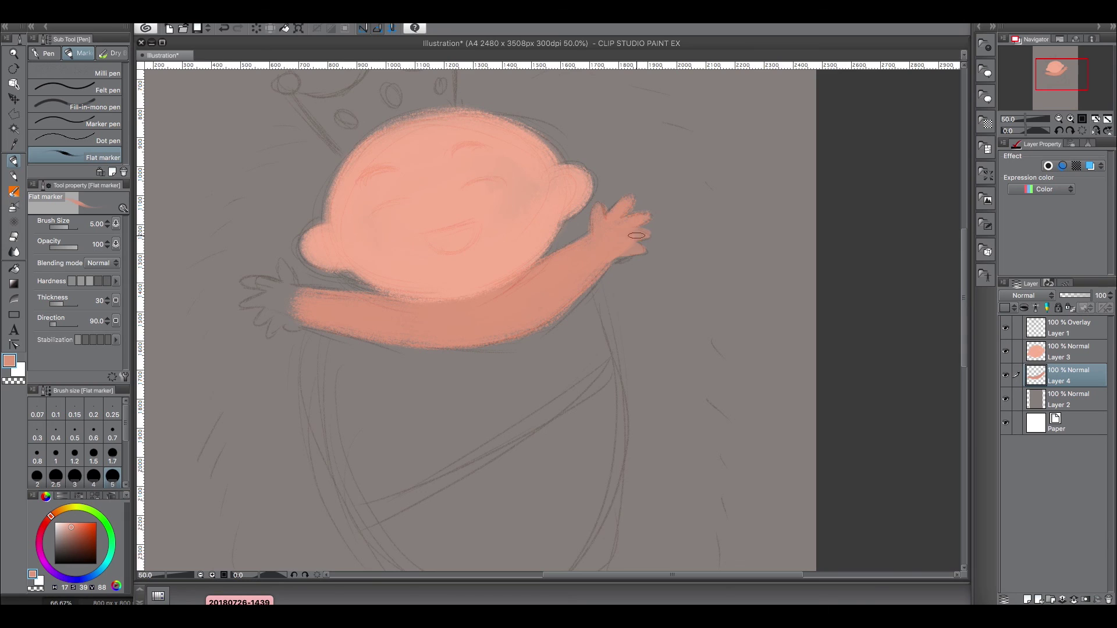
Paint the palm, thumb and fingers of the left-hand hand with the Flat marker, varying its size.
key("bracketright")
left_click_drag(311, 314, 291, 318)
key("bracketleft")
key("bracketleft")
key("bracketleft")
mouse_move(283, 268)
left_mouse_down()
mouse_move(287, 289)
mouse_move(260, 300)
mouse_move(279, 300)
left_mouse_up()
key("bracketright")
key("bracketleft")
key("bracketright")
key("bracketright")
key("bracketright")
key("bracketleft")
key("bracketleft")
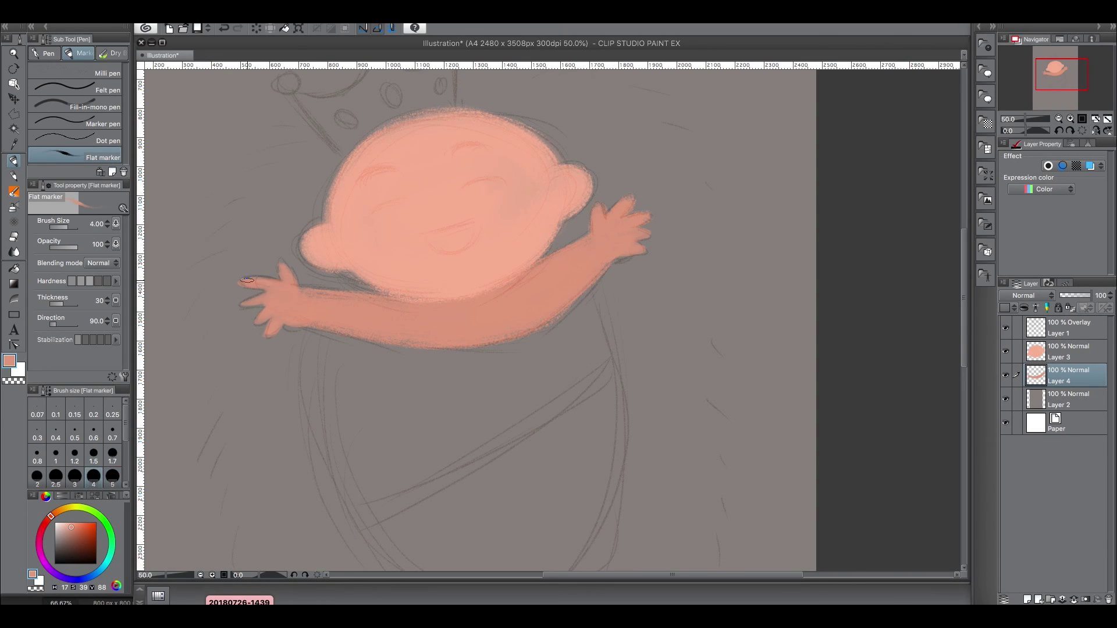
Touch up the left-hand wrist and arm, trying Dry Brush 4, 1, 3 and 5.
left_click(111, 53)
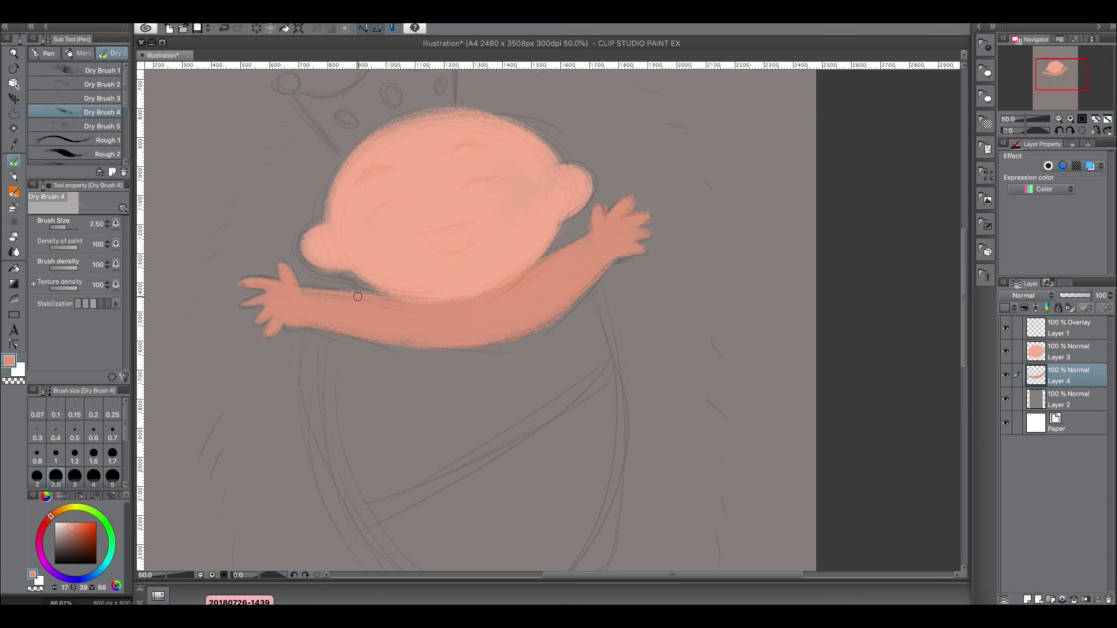
key("bracketleft")
left_click(117, 98)
left_click(116, 70)
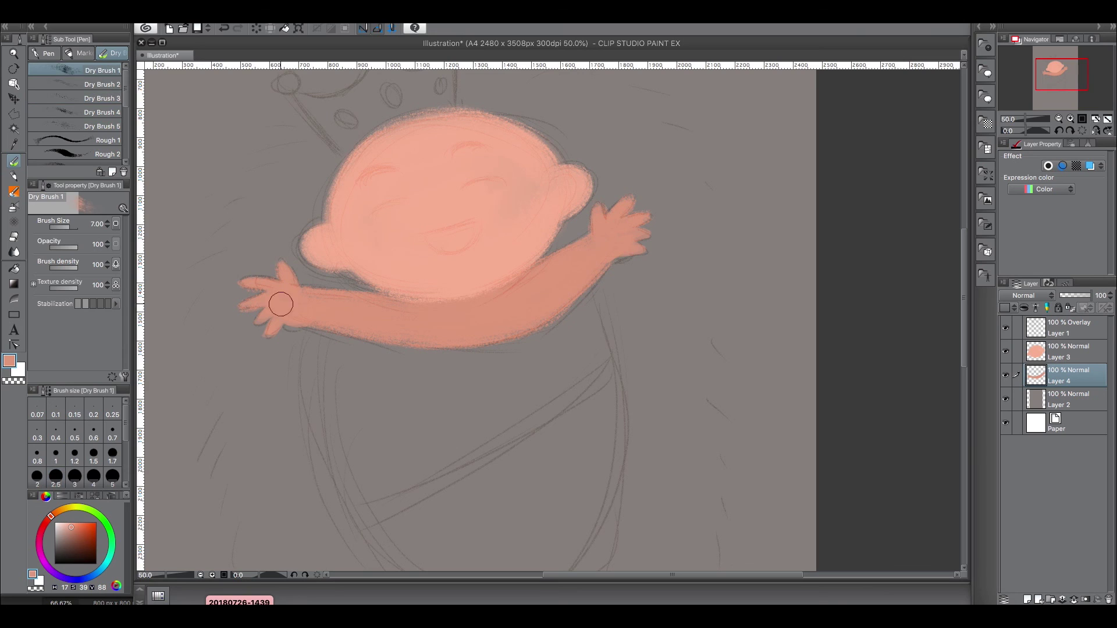
left_click(116, 98)
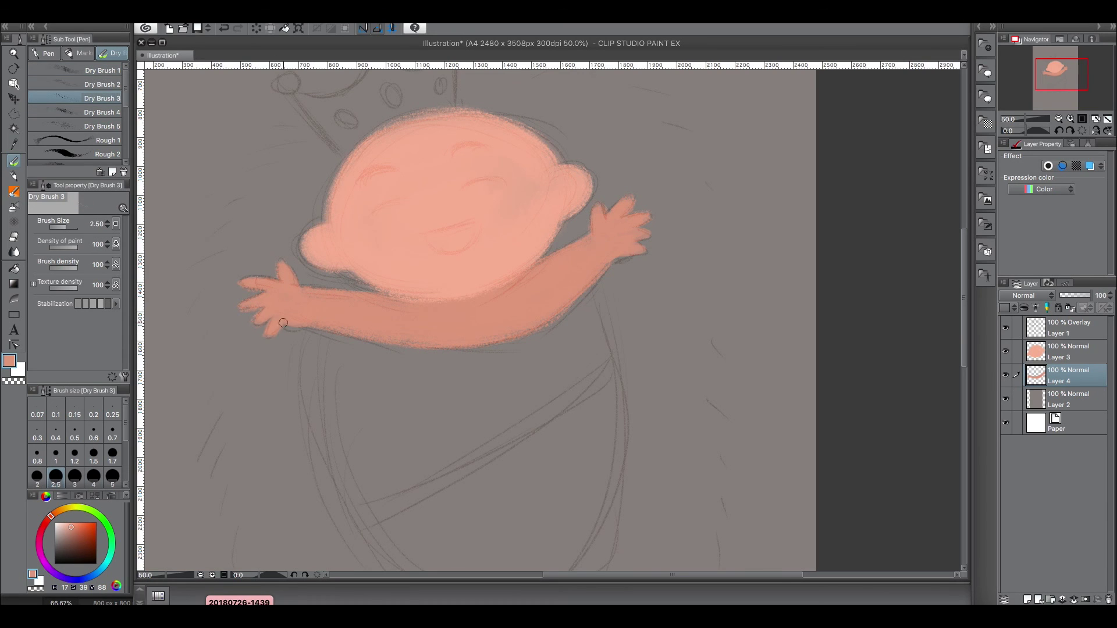
left_click(82, 126)
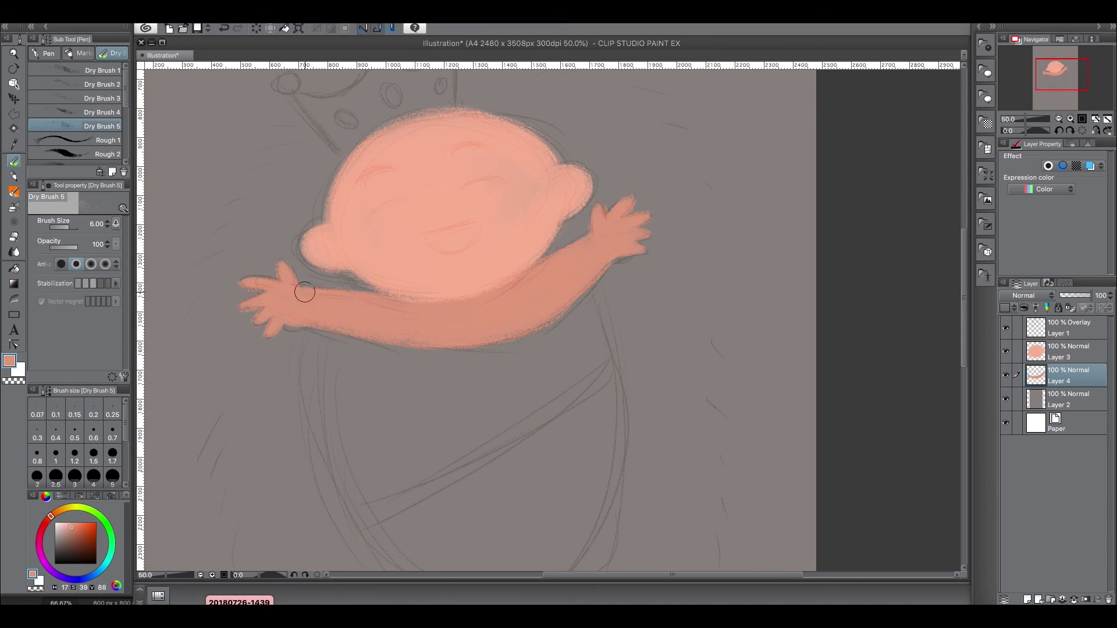
Refine the left-hand wrist and arm edge with Dry Brush 3 at varying sizes around 4.
left_click(87, 99)
key("bracketright")
key("bracketright")
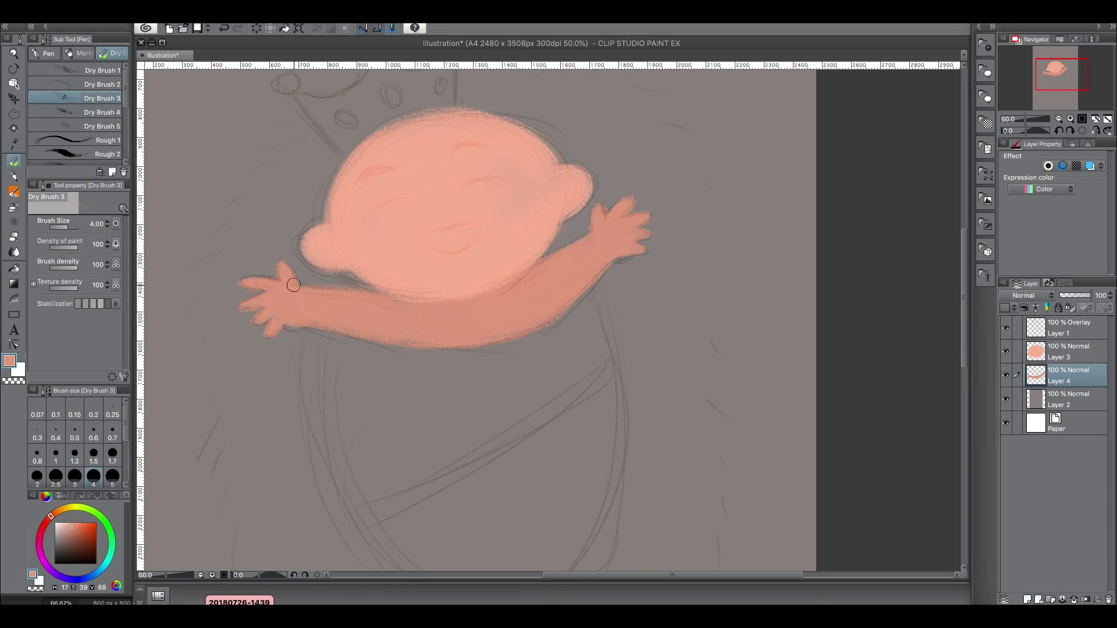
key("bracketleft")
key("bracketleft")
key("bracketright")
key("bracketright")
key("bracketright")
Try the 散らばりガッシュ scatter gouache brush on the raised forearm.
left_click(14, 191)
left_click(96, 100)
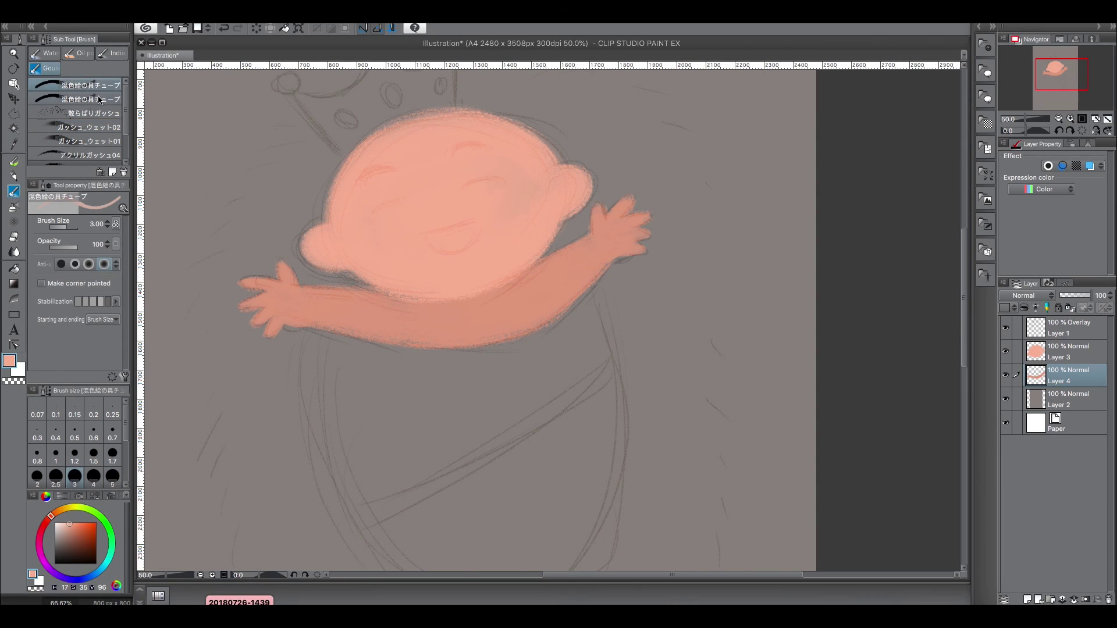
left_click(102, 116)
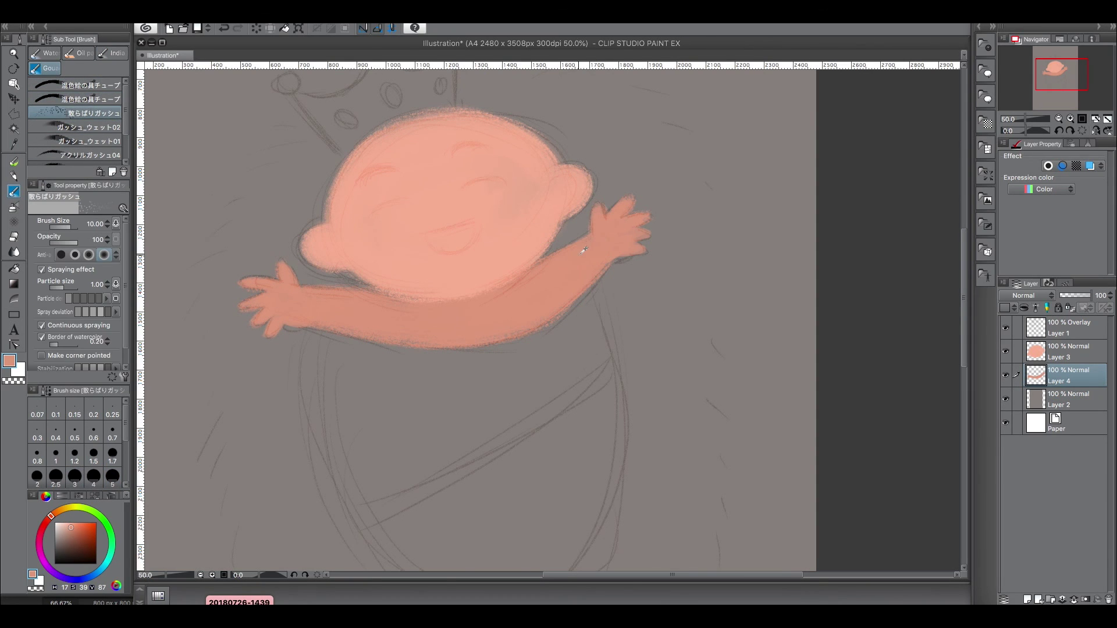
key("]")
left_click(982, 18)
left_click(597, 244)
Try the ガッシュ_ウェット02 brush at a reduced size on the raised forearm.
left_click(89, 129)
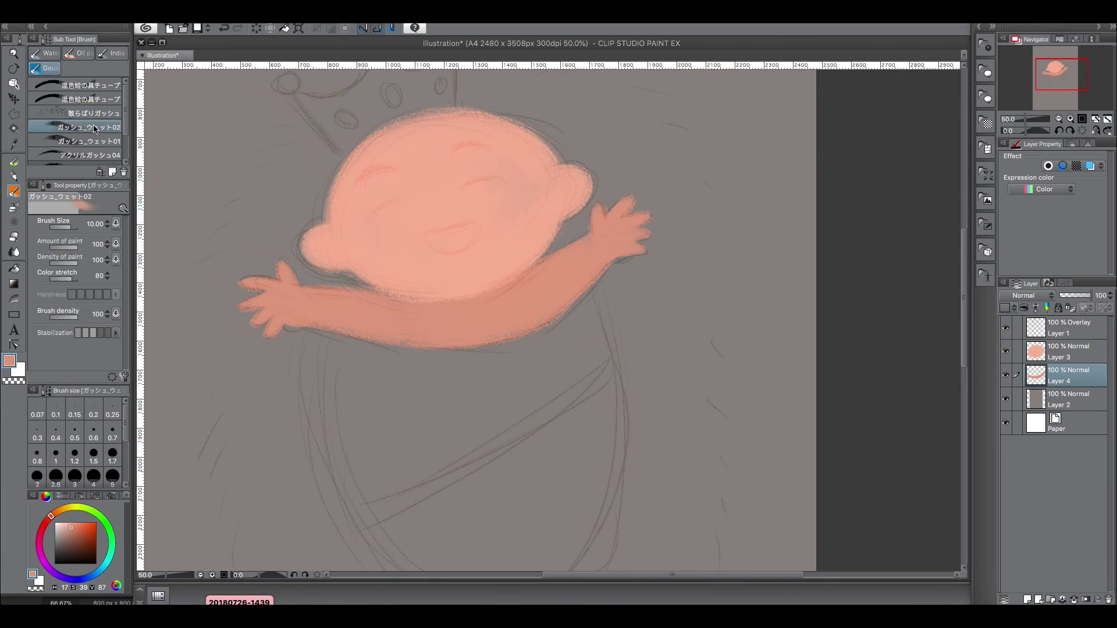
key("bracketleft")
key("bracketleft")
key("bracketleft")
key("bracketleft")
Try the 混色絵の具チューブ brush at several sizes up to 6 on the raised forearm.
left_click(14, 161)
left_click(13, 190)
left_click(84, 83)
key("bracketleft")
key("bracketleft")
key("bracketleft")
key("bracketright")
key("bracketright")
key("bracketright")
key("bracketright")
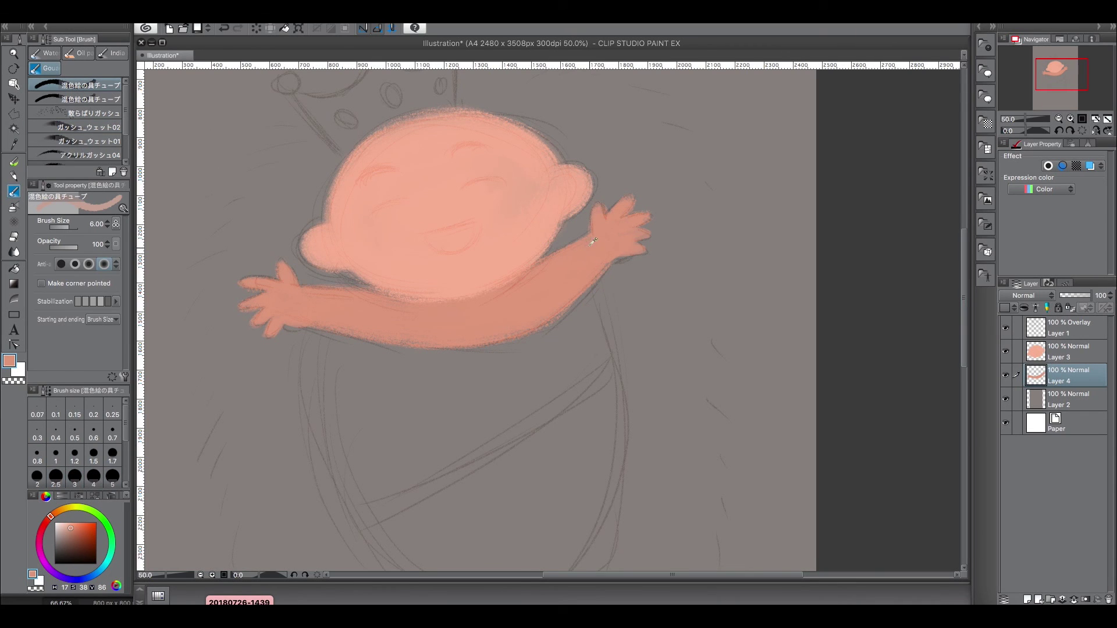
key("bracketleft")
key("bracketleft")
key("bracketleft")
Sample the lighter skin colour and paint a highlight along the raised forearm with the gouache brushes.
left_click(102, 114)
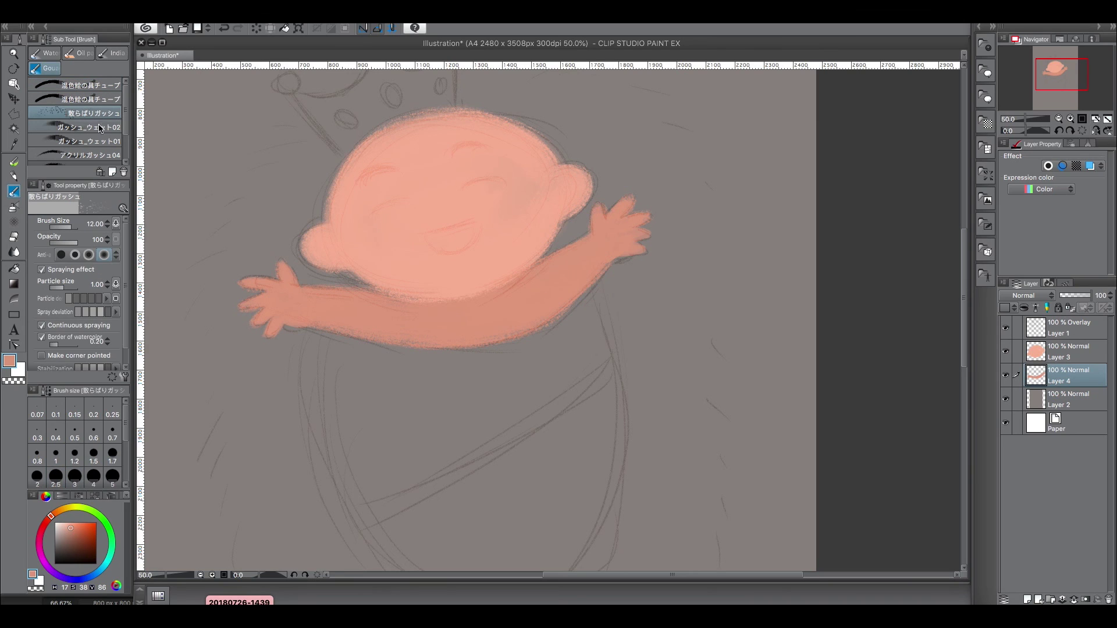
left_click(578, 245, "alt")
key("bracketright")
key("bracketright")
left_click(99, 141)
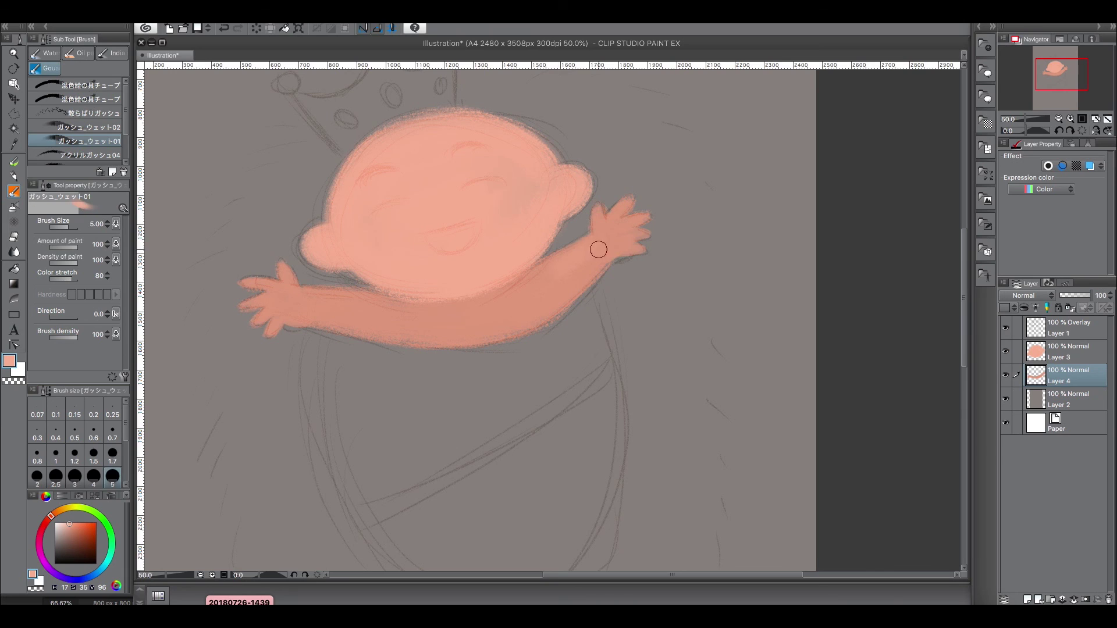
mouse_move(126, 116)
left_mouse_down()
mouse_move(123, 141)
mouse_move(124, 113)
left_mouse_up()
left_click(99, 145)
left_click(96, 96)
mouse_move(589, 241)
left_mouse_down()
mouse_move(605, 268)
mouse_move(581, 270)
left_mouse_up()
Blend the forearm highlight with the ガッシュ_ウェット02 brush at size 7.
left_click(88, 126)
key("bracketleft")
key("bracketleft")
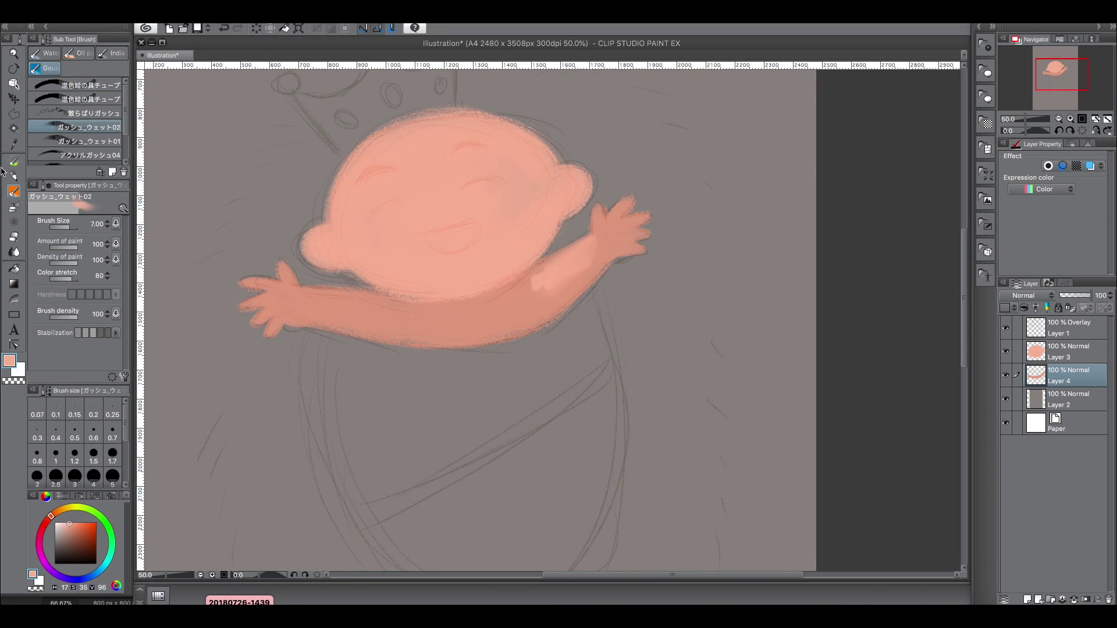
Sample neighbouring skin colours and soften the raised forearm's highlight with Dry Brush 3.
left_click(14, 162)
key("bracketright")
left_click(526, 278, "alt")
mouse_move(535, 297)
left_mouse_down()
mouse_move(557, 273)
mouse_move(568, 275)
mouse_move(551, 293)
left_mouse_up()
left_click(568, 278, "alt")
key("bracketleft")
key("bracketleft")
key("bracketleft")
key("bracketleft")
key("bracketleft")
key("bracketleft")
Lower the opacity of the Overlay sketch layer, Layer 1, to 49% and make Layer 4 active again.
left_click(1068, 327)
left_click_drag(1082, 295, 1075, 295)
left_click(1068, 376)
Paint the lighter skin tone over the hands and the other forearm with Dry Brush 3 at sizes 2.5 to 5.
key("bracketright")
key("bracketright")
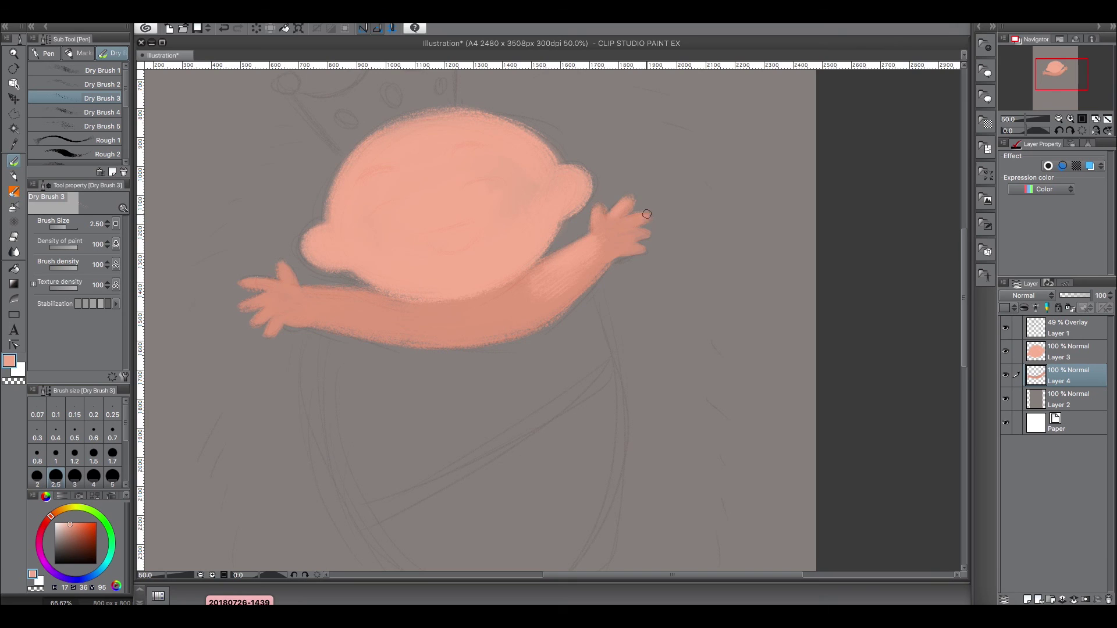
key("bracketright")
key("bracketright")
key("bracketright")
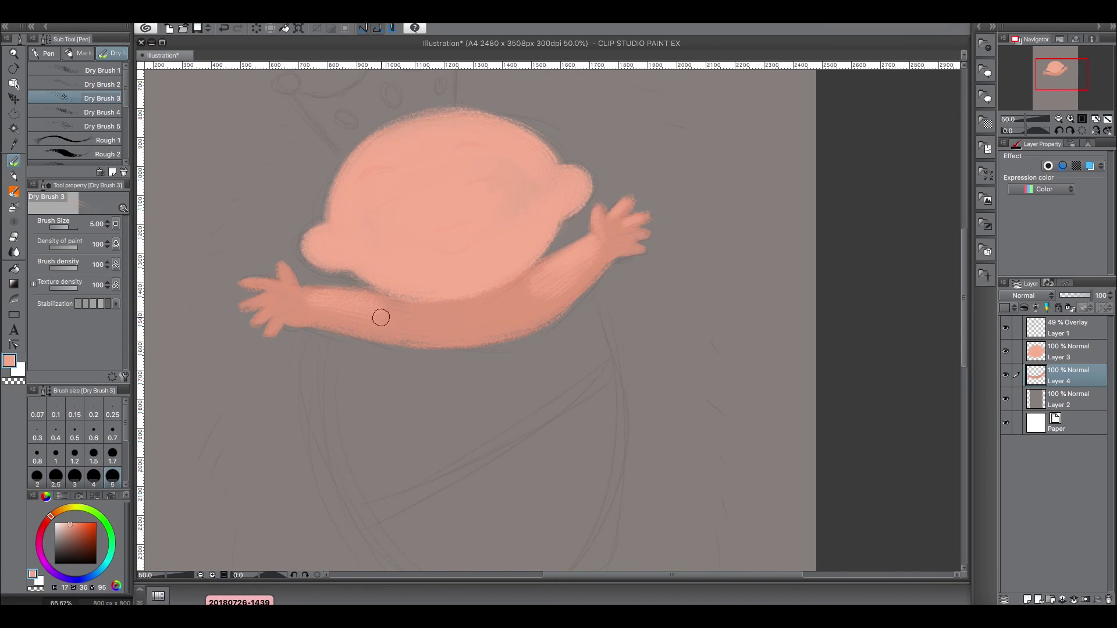
Extend the lighter skin tone along both arms and across the chest with Dry Brush 3 at sizes up to 7.
key("bracketleft")
key("bracketleft")
key("bracketleft")
key("bracketright")
key("bracketright")
key("bracketright")
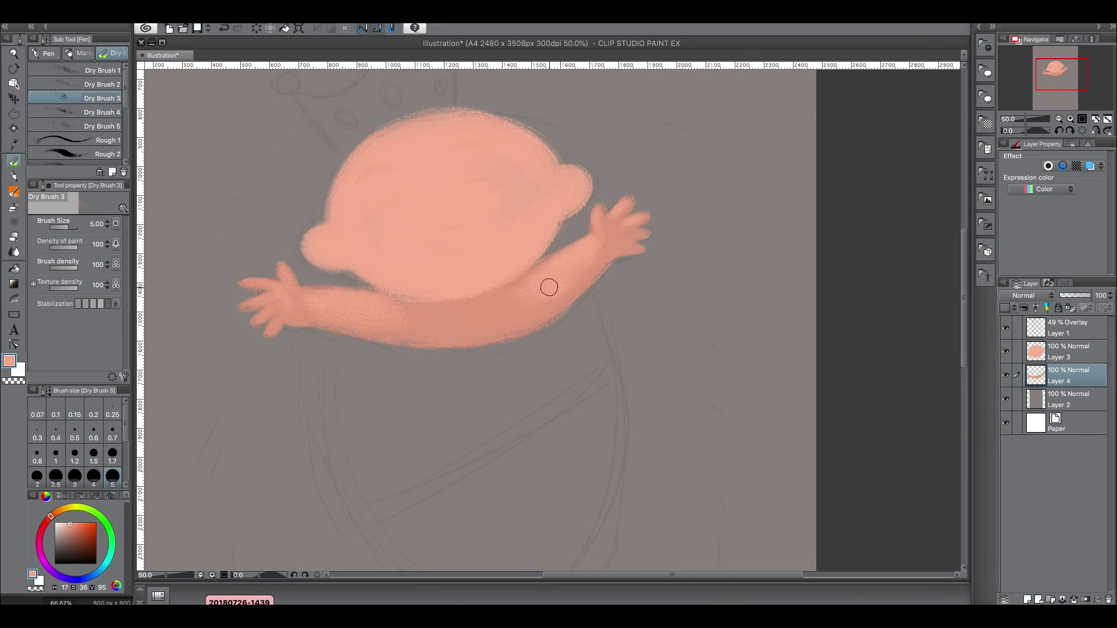
key("bracketright")
key("bracketright")
mouse_move(423, 320)
left_mouse_down()
mouse_move(494, 327)
mouse_move(563, 295)
mouse_move(518, 327)
mouse_move(446, 324)
left_mouse_up()
Pick a reddish skin colour (H14 S45 V88) and paint the shadow beneath the chin at brush size 7.
left_click(45, 523)
left_click_drag(69, 525, 74, 530)
mouse_move(442, 308)
left_mouse_down()
mouse_move(403, 305)
mouse_move(460, 313)
mouse_move(438, 297)
mouse_move(456, 312)
mouse_move(415, 302)
mouse_move(455, 310)
left_mouse_up()
left_click(68, 527)
left_click(49, 517)
left_click(79, 526)
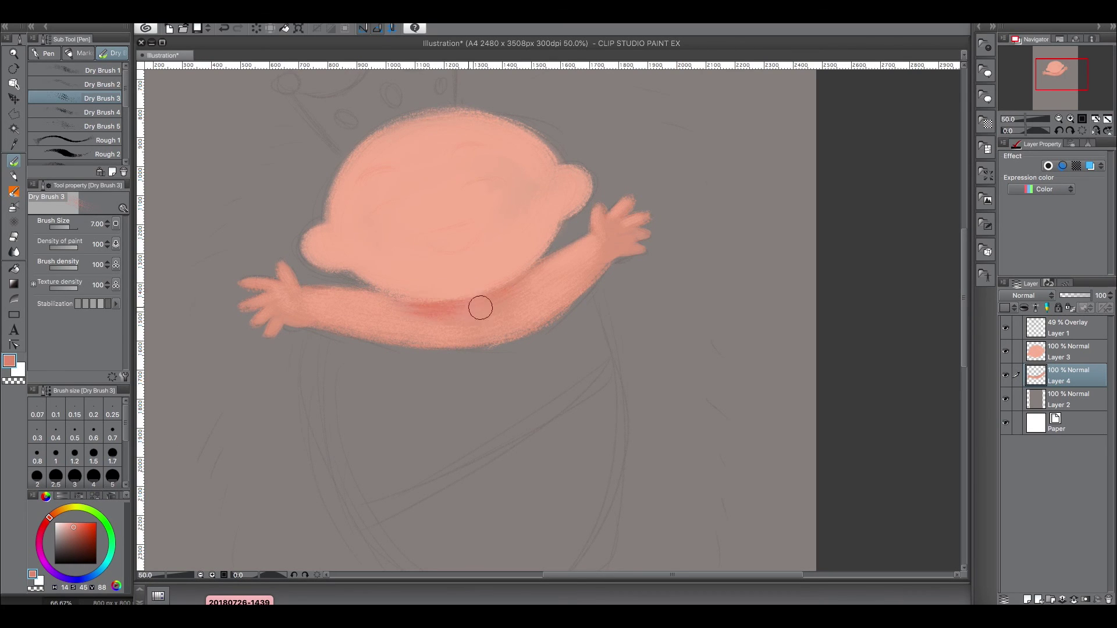
Extend the chin shadow toward the raised arm and shade the raised hand's palm, reducing the brush to size 2.5.
key("bracketleft")
key("bracketleft")
key("bracketleft")
key("bracketleft")
key("bracketleft")
key("bracketleft")
key("bracketright")
key("bracketright")
key("bracketright")
key("bracketleft")
key("bracketleft")
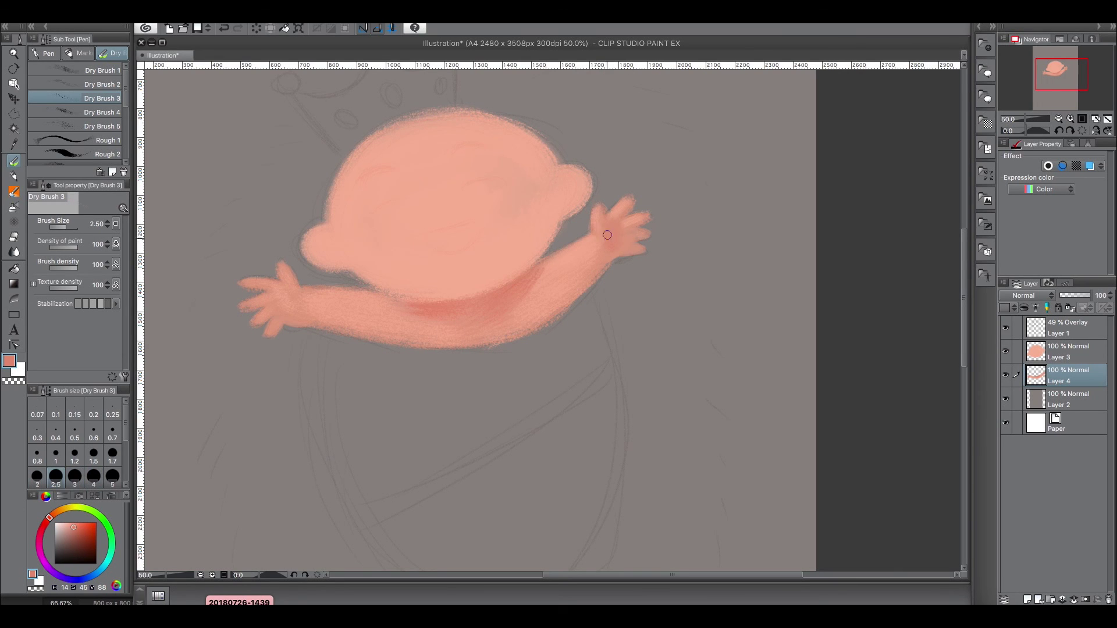
Add reddish shading to the other palm and the elbow areas of both arms with varying Dry Brush 3 sizes.
key("bracketright")
key("bracketright")
key("bracketleft")
key("bracketleft")
key("bracketright")
key("bracketright")
key("bracketright")
key("bracketleft")
key("bracketleft")
key("bracketright")
mouse_move(362, 331)
left_mouse_down()
mouse_move(406, 329)
mouse_move(428, 364)
left_mouse_up()
On Layer 3, sample the reddish skin colour and shade the inside of both ears with Dry Brush 3.
left_click(1055, 343)
left_click(580, 198, "alt")
left_click(637, 267, "alt")
key("bracketleft")
key("bracketleft")
key("bracketright")
key("bracketright")
left_click_drag(594, 213, 590, 232)
left_click_drag(340, 278, 359, 290)
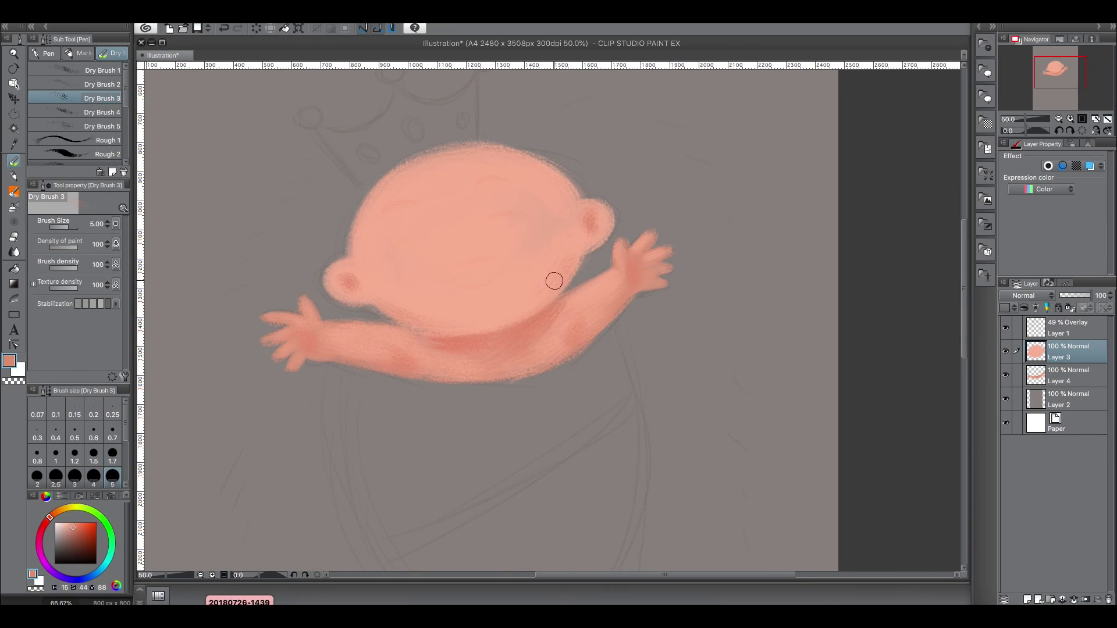
Enlarge the brush and add soft reddish shading around both eye areas and along the lower jaw.
key("bracketright")
key("bracketright")
left_click_drag(437, 228, 390, 226)
Pick a light peach (H23 S32 V98) and paint highlights on the forehead and cheeks at brush size 7.
left_click_drag(65, 514, 54, 513)
left_click(65, 524)
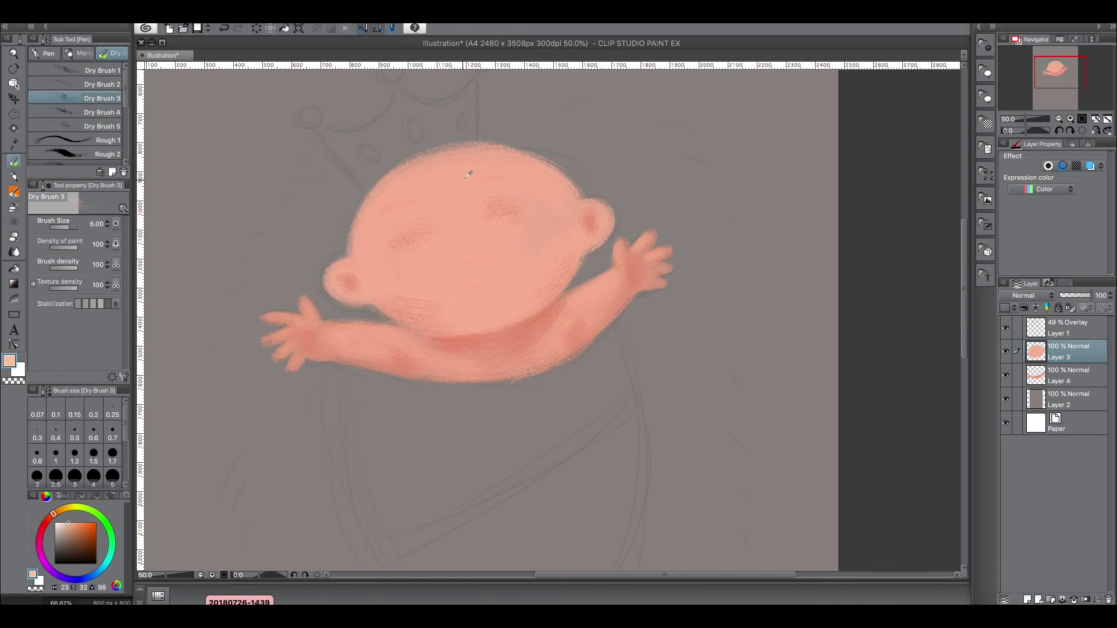
key("bracketright")
mouse_move(507, 187)
left_mouse_down()
mouse_move(434, 187)
mouse_move(527, 163)
mouse_move(371, 205)
mouse_move(531, 164)
mouse_move(431, 262)
mouse_move(381, 277)
mouse_move(550, 242)
left_mouse_up()
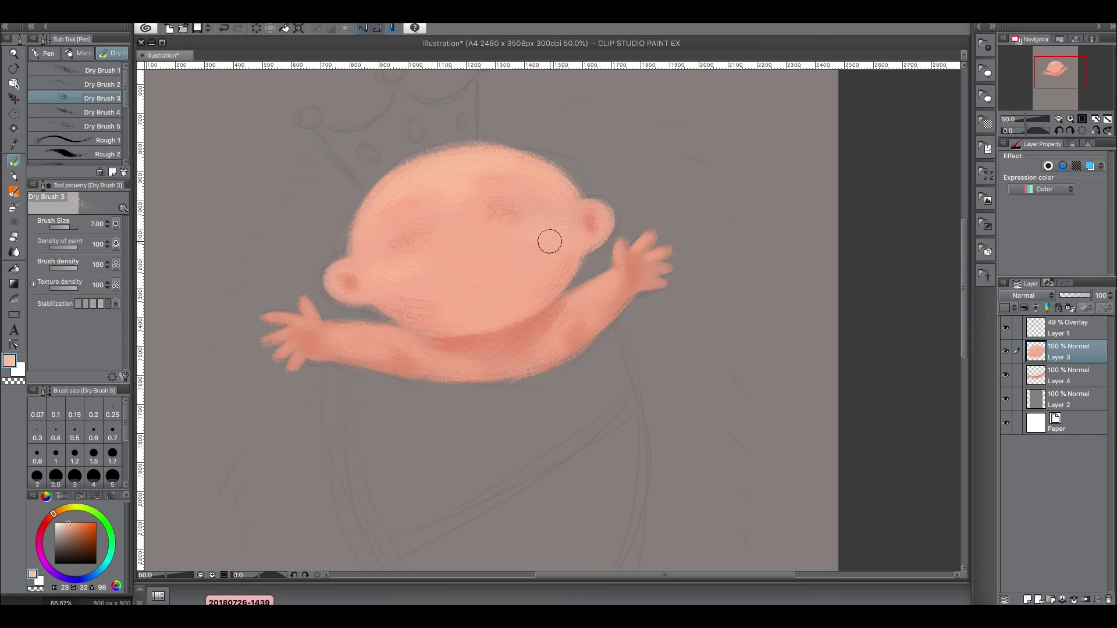
Paint peach highlights on the ear rims, nose and chin with Dry Brush 3 at size 5 and smaller.
key("bracketleft")
key("bracketleft")
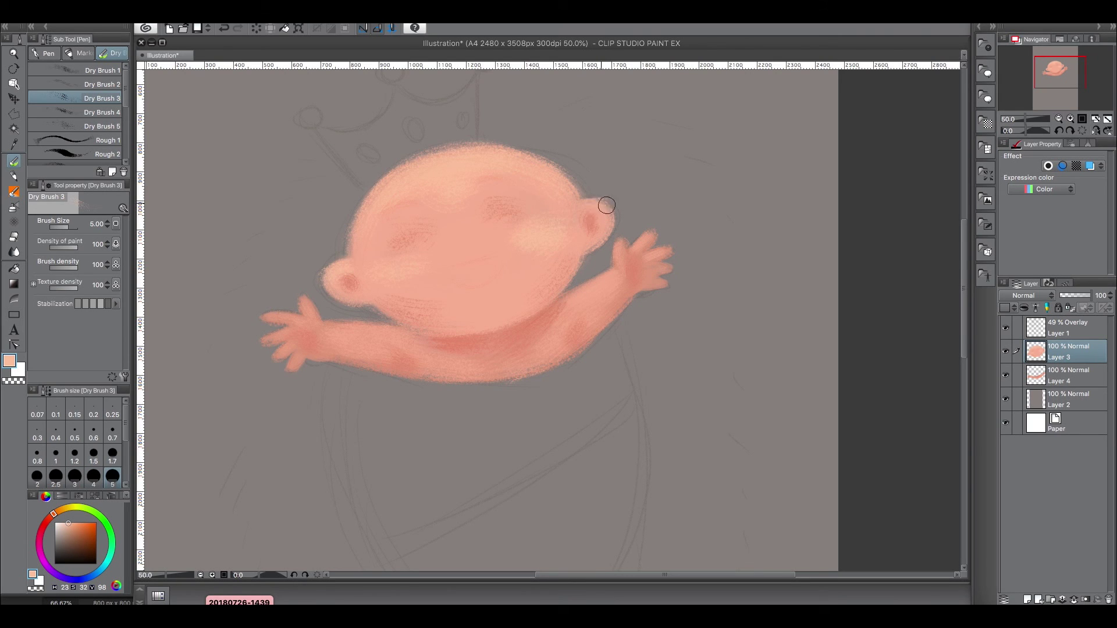
left_click_drag(606, 204, 610, 217)
key("bracketleft")
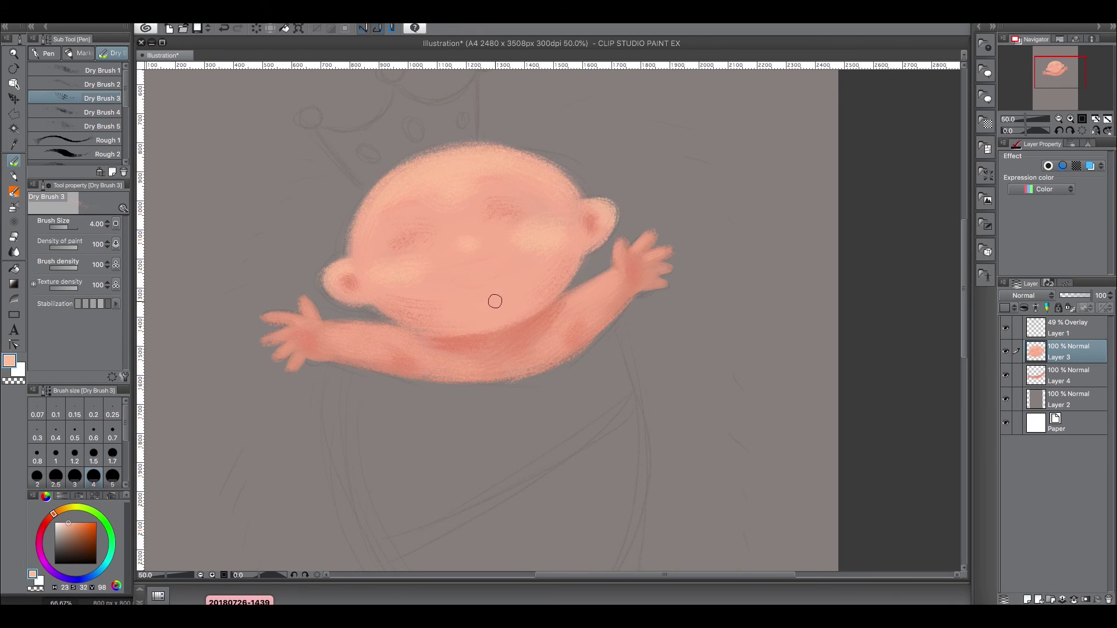
key("bracketleft")
key("bracketleft")
Switch to Layer 4 and paint peach highlights on both arms and hands with Dry Brush 3 at varying sizes.
key("alt+bracketleft")
key("bracketleft")
key("bracketright")
key("bracketright")
key("bracketright")
mouse_move(366, 330)
left_mouse_down()
mouse_move(327, 336)
mouse_move(397, 337)
left_mouse_up()
key("bracketleft")
key("bracketleft")
left_click_drag(304, 303, 317, 317)
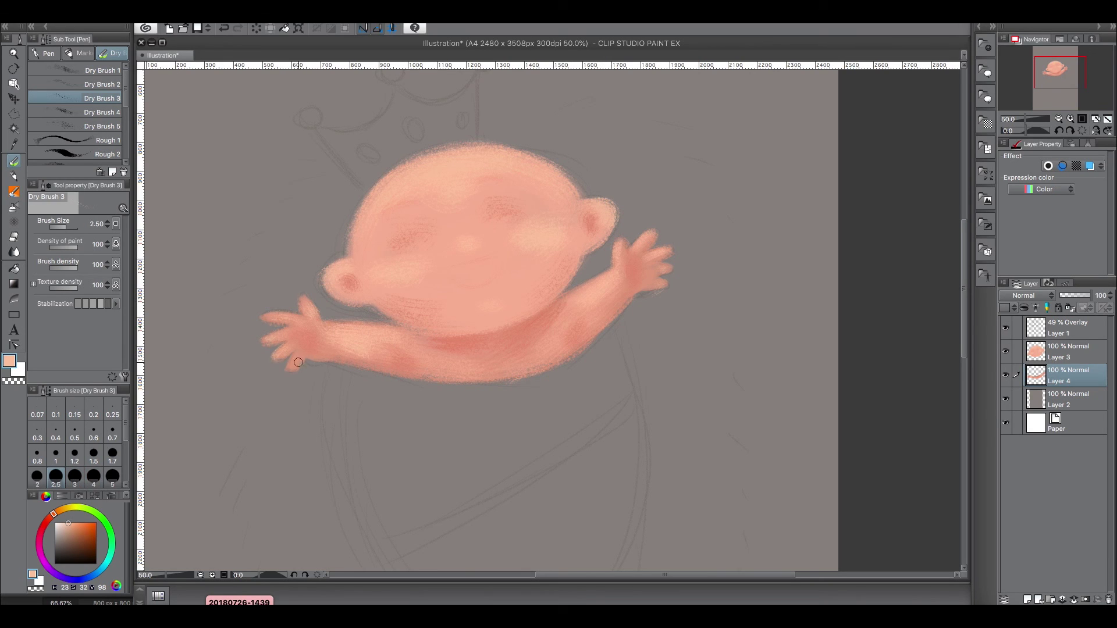
key("bracketright")
key("bracketright")
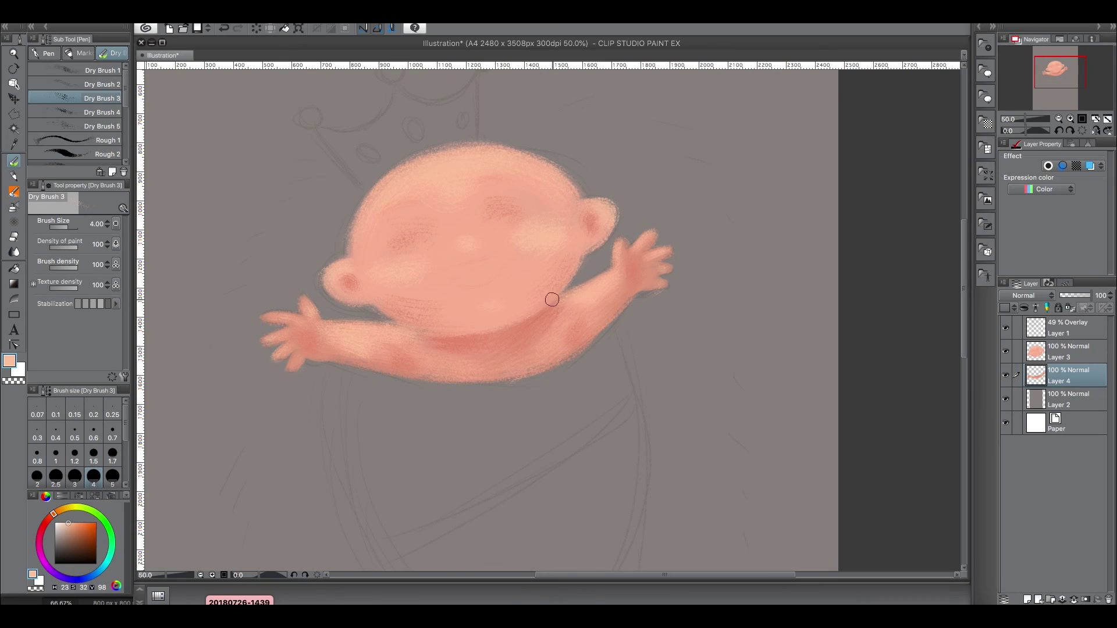
key("bracketright")
Add a new layer above Layer 3 and pick a dark brown (H23 S27 V36) for the facial features.
scroll(548, 351, "down", 2)
scroll(520, 303, "up", 2)
scroll(584, 354, "down", 1)
scroll(579, 355, "up", 1)
left_click(1070, 351)
left_click(1027, 599)
left_click(71, 550)
left_click_drag(68, 554, 66, 549)
Draw the curved closed eye nearest the raised arm with a small Dry Brush 3.
key("bracketleft")
key("bracketleft")
key("bracketleft")
key("bracketleft")
key("bracketleft")
key("bracketleft")
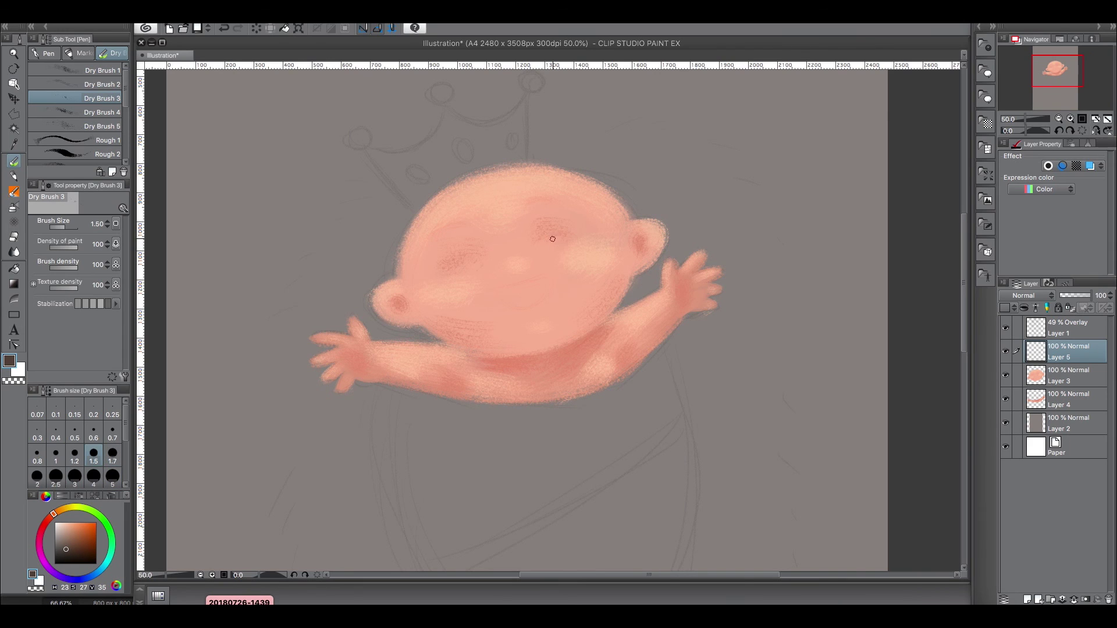
key("bracketright")
left_click_drag(533, 239, 569, 231)
Draw the other closed eye with Rough 2 at size 1.7, and both eyebrows in a lighter brown (H23 S27 V51).
left_click(68, 154)
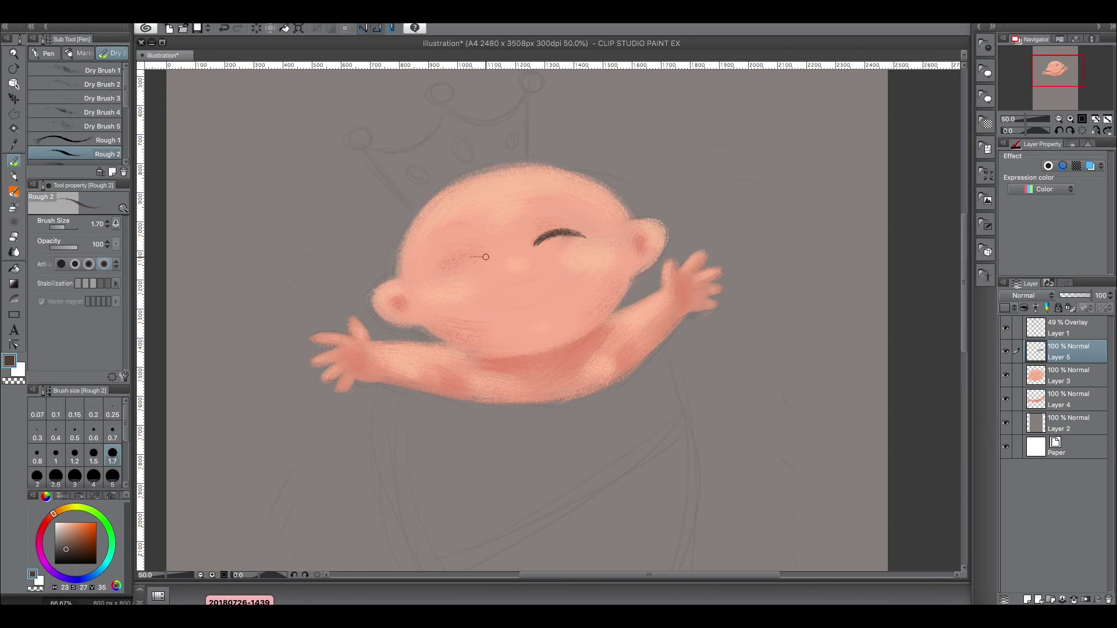
left_click_drag(479, 261, 440, 269)
left_click(66, 543)
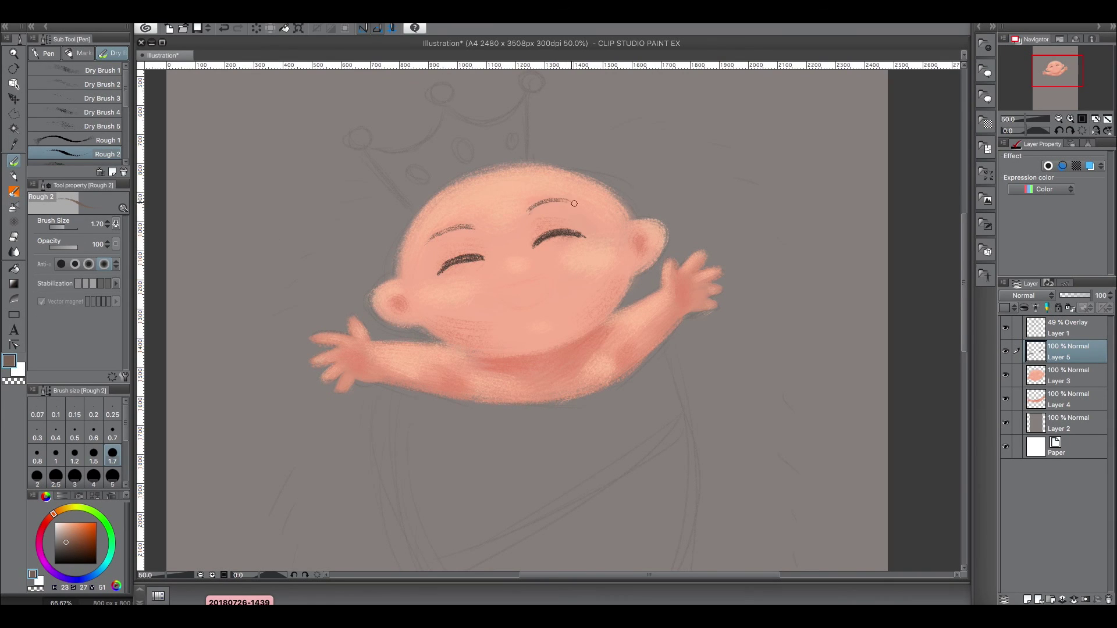
Pick a muted pink and outline the open smiling mouth with Rough 2 at size 2.5.
left_click(42, 528)
left_click(67, 530)
key("bracketright")
key("bracketright")
mouse_move(544, 279)
left_mouse_down()
mouse_move(493, 290)
mouse_move(523, 298)
mouse_move(495, 296)
mouse_move(546, 279)
mouse_move(532, 303)
left_mouse_up()
Fill the mouth with a pinkish red (H360 S39 V84) using Rough 2 at size 3.
left_click(41, 530)
left_click(73, 520)
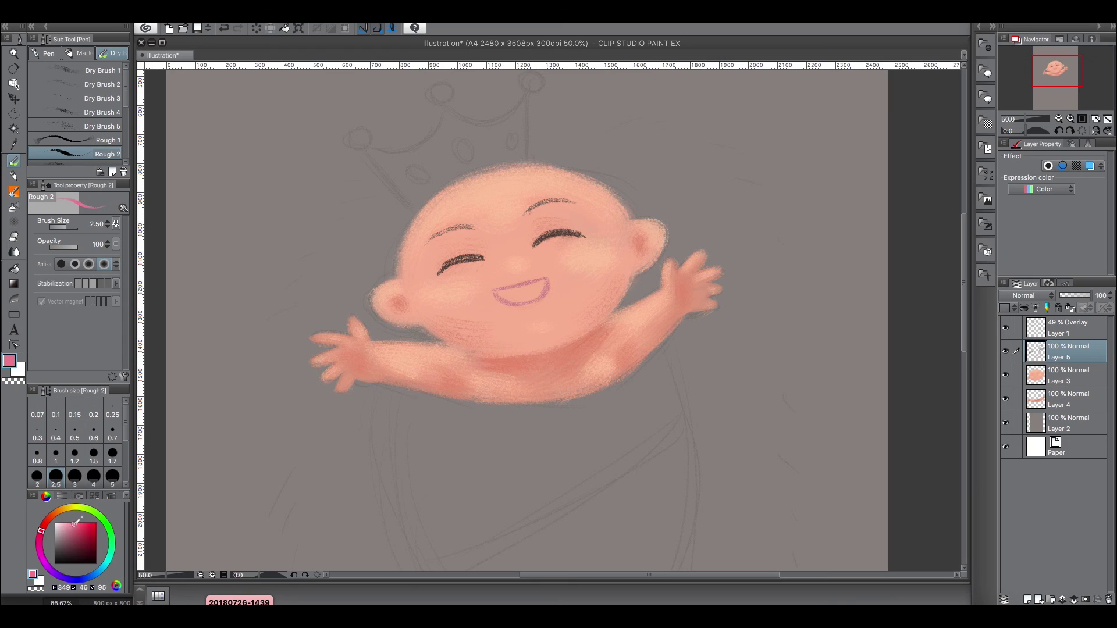
left_click(71, 529)
key("bracketright")
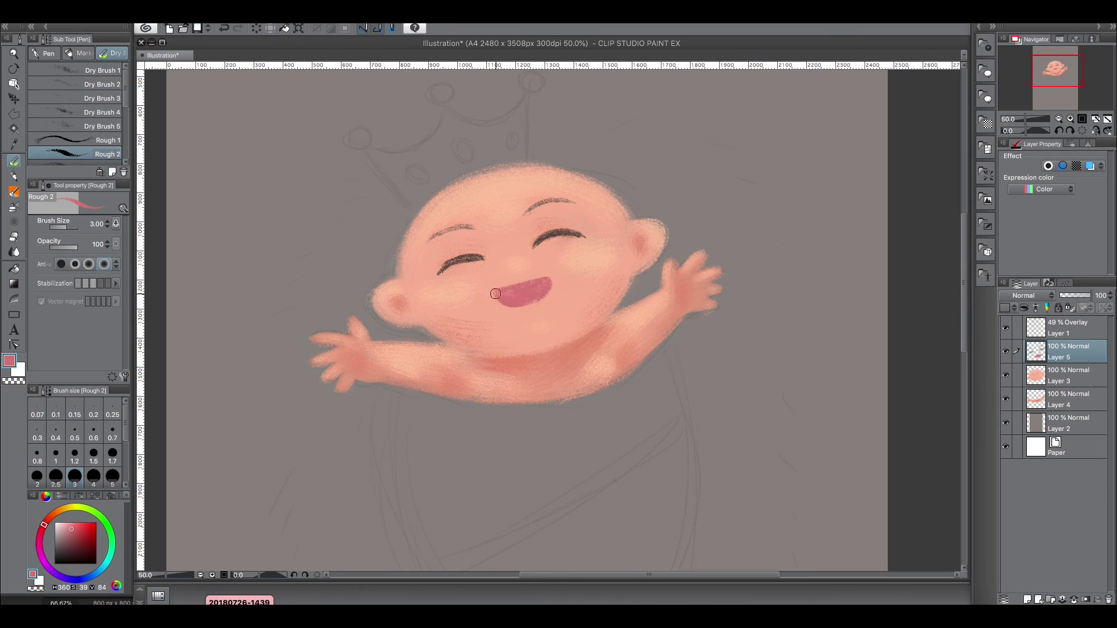
Try a lighter pink tongue, repaint it in the mouth colour, and paint a darker red area (H6 S49 V75) inside the mouth.
left_click(537, 314, "alt")
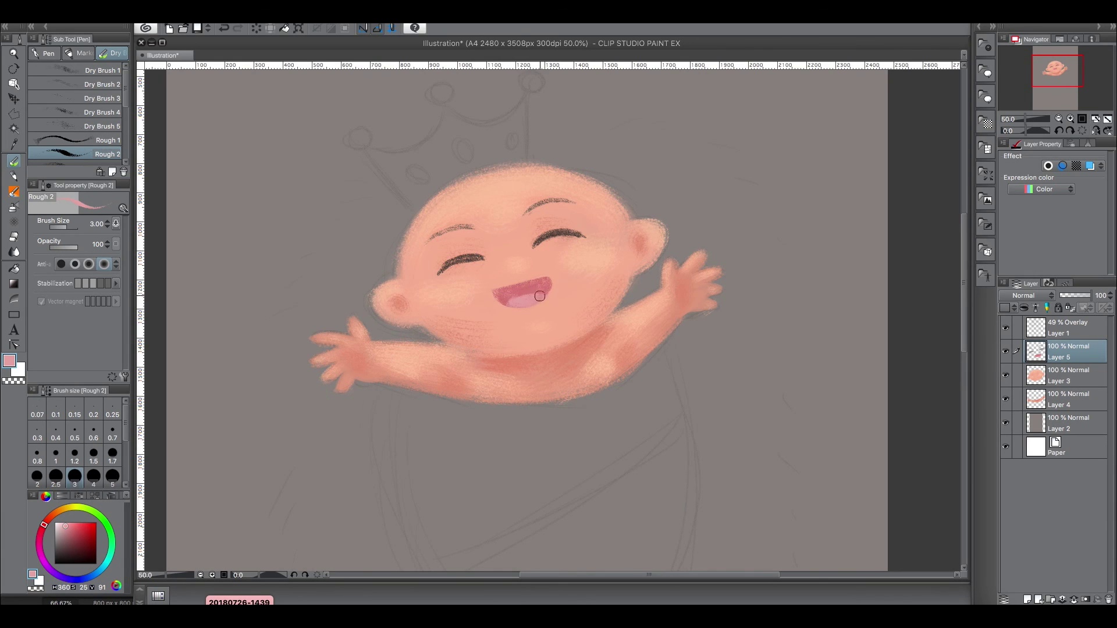
left_click(538, 294, "alt")
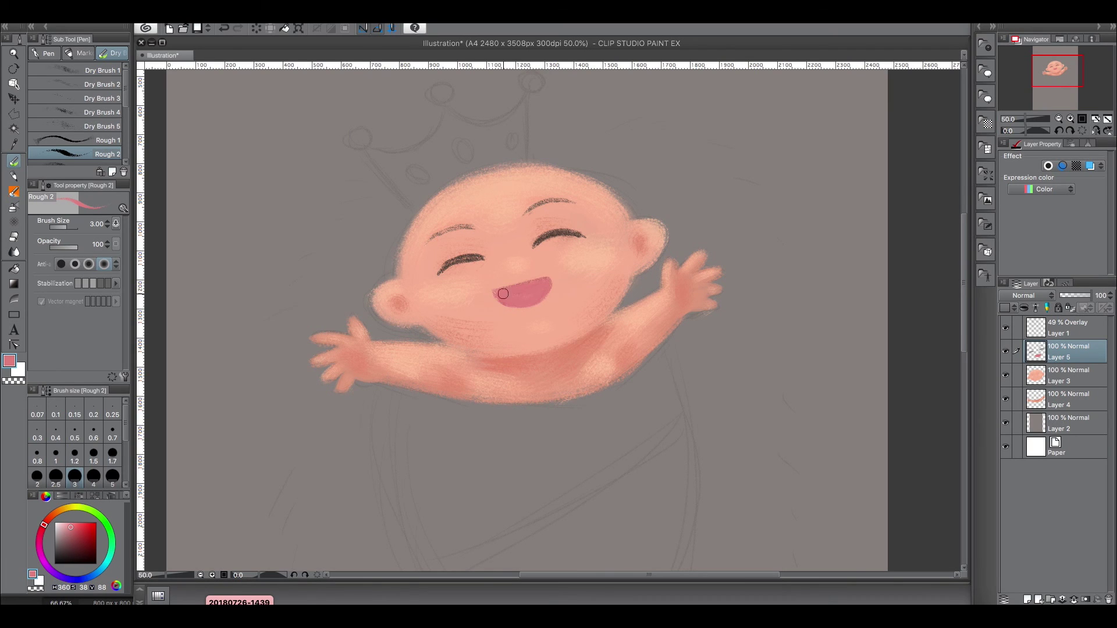
left_click(76, 531)
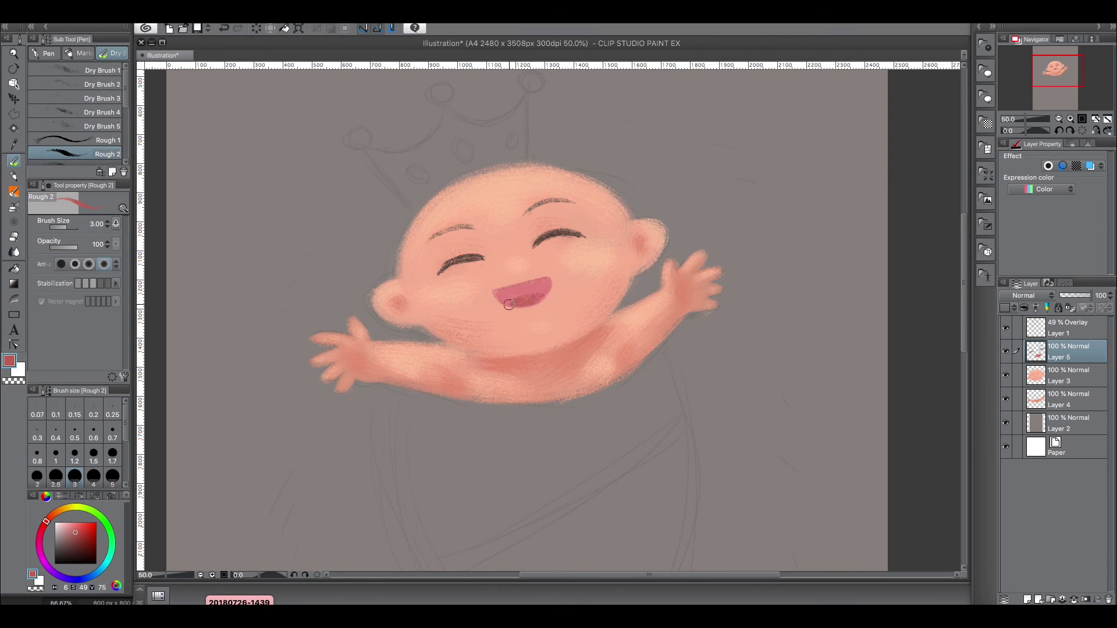
Paint pink blush (H348 S49 V92) on both cheeks with the ガッシュ_ウェット01 brush at size 7.
scroll(478, 364, "left", 1)
left_click(41, 532)
left_click(65, 527)
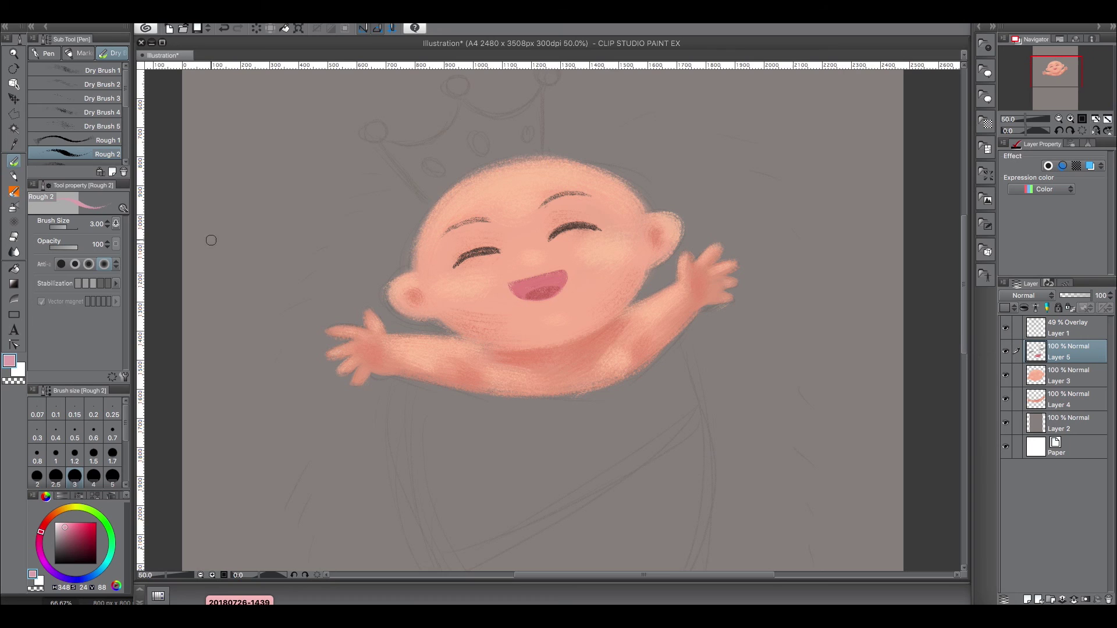
left_click(5, 192)
left_click(79, 141)
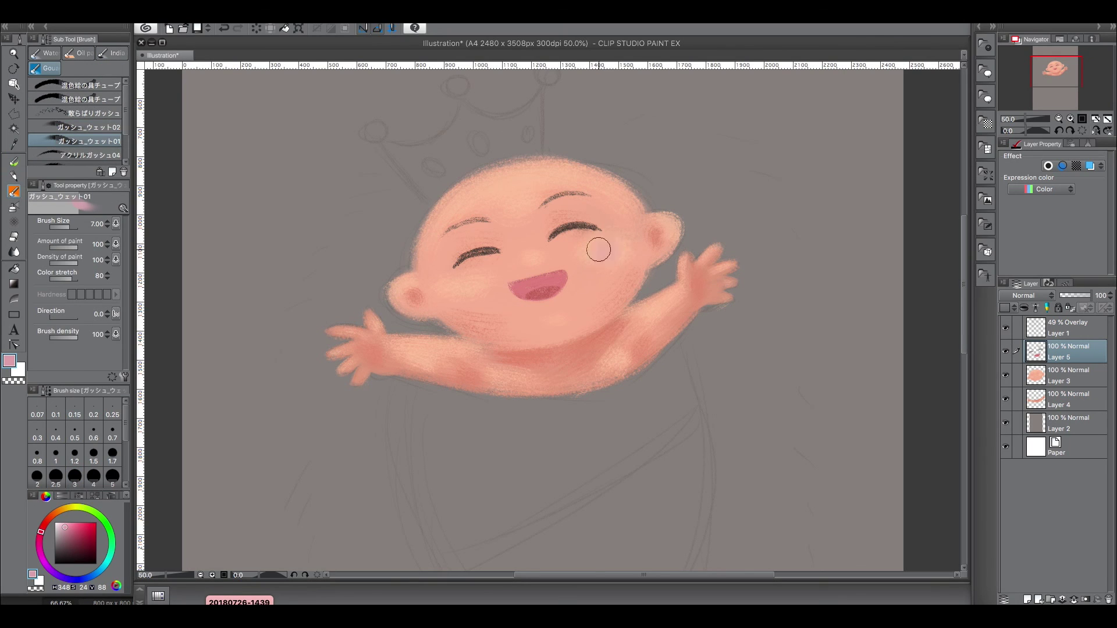
left_click(75, 526)
left_click_drag(611, 249, 588, 255)
left_click_drag(465, 279, 460, 290)
Add a new layer directly above the grey background layer, Layer 2, for the swaddled body.
key("ctrl+minus")
key("ctrl+minus")
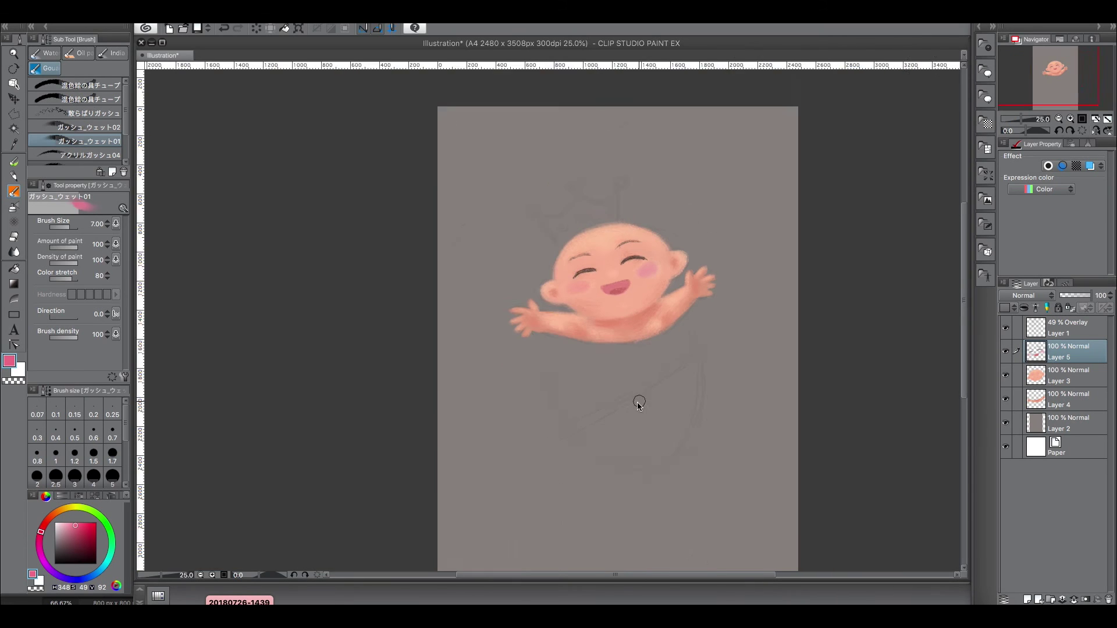
scroll(640, 401, "up", 1)
left_click(1077, 406)
left_click(1077, 425)
left_click(1027, 599)
mouse_move(588, 397)
left_mouse_down()
mouse_move(426, 354)
mouse_move(469, 346)
left_mouse_up()
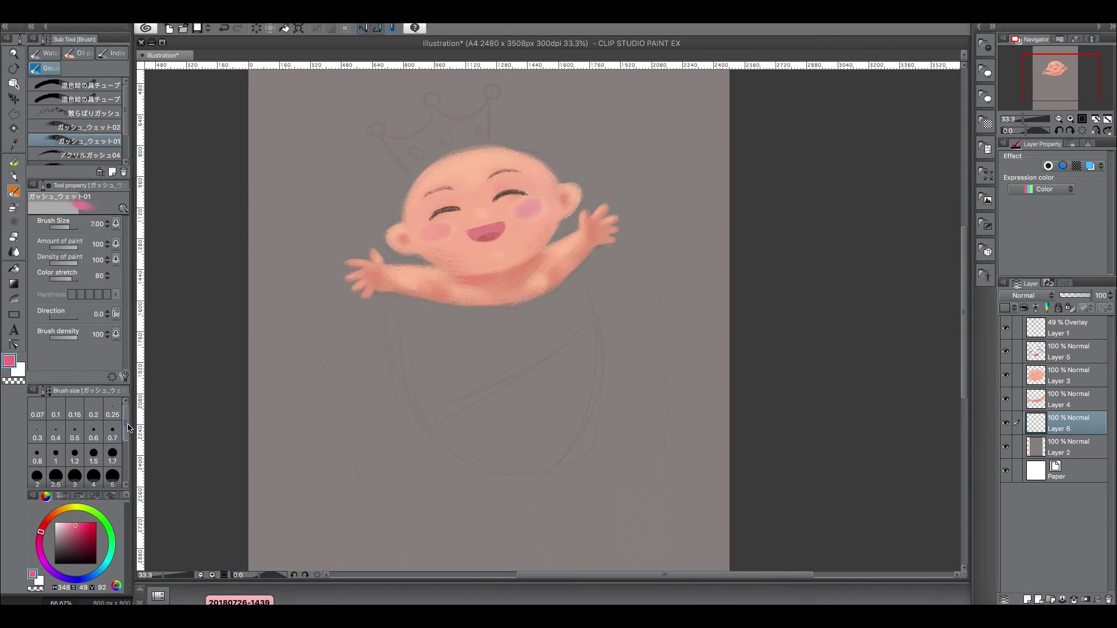
Choose Dry Bristle 3 and a muted purple (H301 S23 V53), and block in the upper part and edge of the swaddle.
left_click(16, 162)
scroll(76, 116, "down", 3)
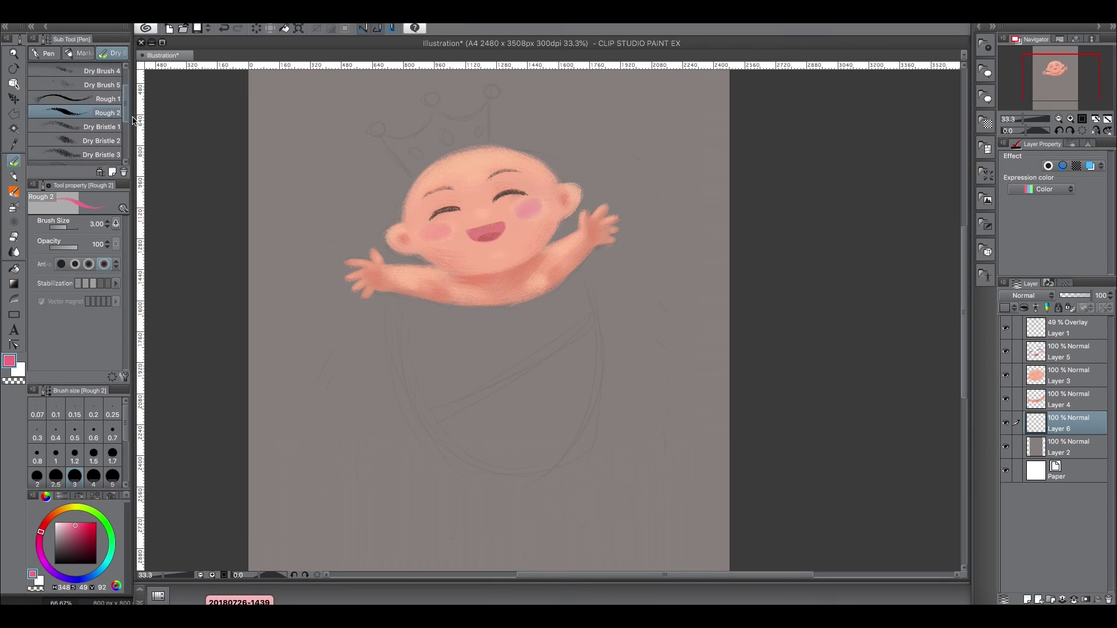
left_click(102, 153)
left_click_drag(68, 540, 43, 561)
left_click(64, 541)
key("bracketright")
mouse_move(576, 283)
left_mouse_down()
mouse_move(505, 328)
mouse_move(486, 325)
left_mouse_up()
mouse_move(529, 300)
left_mouse_down()
mouse_move(466, 316)
mouse_move(420, 306)
mouse_move(429, 368)
left_mouse_up()
left_click_drag(419, 309, 441, 409)
Fill the whole swaddled body below the arms with muted purple, using Dry Bristle 3 at sizes around 12.
key("bracketright")
key("bracketright")
mouse_move(500, 338)
left_mouse_down()
mouse_move(443, 349)
mouse_move(465, 407)
mouse_move(488, 396)
mouse_move(510, 340)
mouse_move(499, 395)
left_mouse_up()
mouse_move(541, 293)
left_mouse_down()
mouse_move(564, 366)
mouse_move(572, 280)
mouse_move(582, 332)
mouse_move(567, 425)
mouse_move(488, 440)
mouse_move(512, 348)
mouse_move(551, 339)
mouse_move(509, 426)
mouse_move(557, 382)
mouse_move(523, 435)
left_mouse_up()
key("bracketleft")
mouse_move(418, 299)
left_mouse_down()
mouse_move(428, 349)
mouse_move(420, 297)
mouse_move(425, 368)
mouse_move(462, 433)
mouse_move(419, 359)
mouse_move(426, 376)
mouse_move(491, 403)
mouse_move(476, 447)
mouse_move(518, 436)
left_mouse_up()
mouse_move(576, 279)
left_mouse_down()
mouse_move(576, 388)
mouse_move(575, 272)
mouse_move(587, 381)
mouse_move(560, 445)
mouse_move(476, 452)
left_mouse_up()
mouse_move(417, 301)
left_mouse_down()
mouse_move(442, 431)
mouse_move(483, 456)
mouse_move(561, 446)
left_mouse_up()
left_click_drag(425, 297, 445, 416)
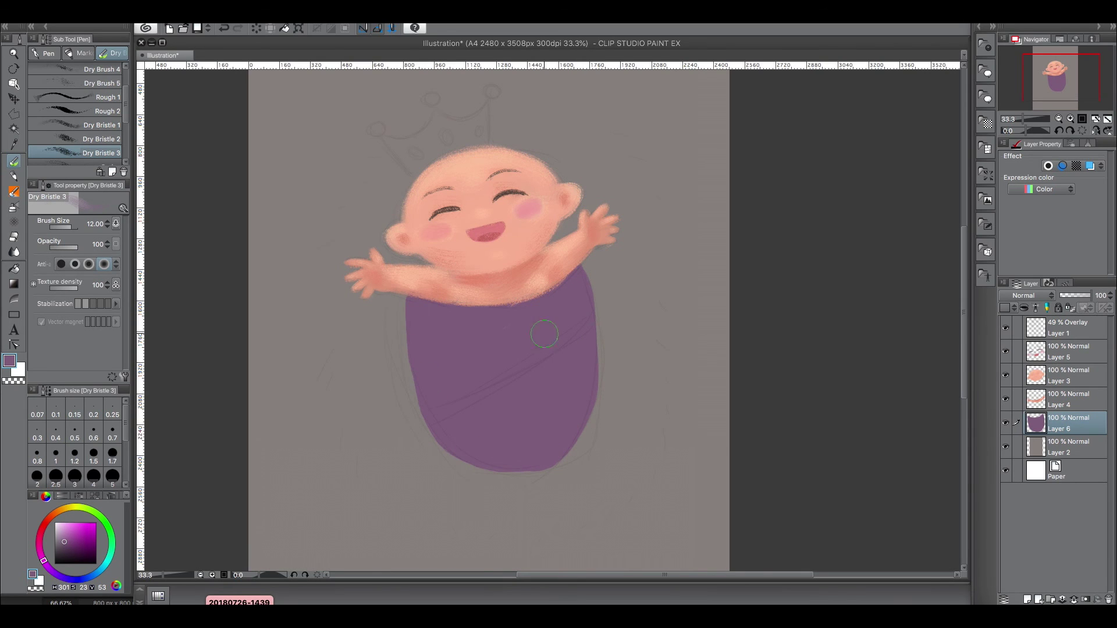
mouse_move(577, 277)
left_mouse_down()
mouse_move(592, 347)
mouse_move(588, 405)
mouse_move(552, 448)
mouse_move(484, 302)
left_mouse_up()
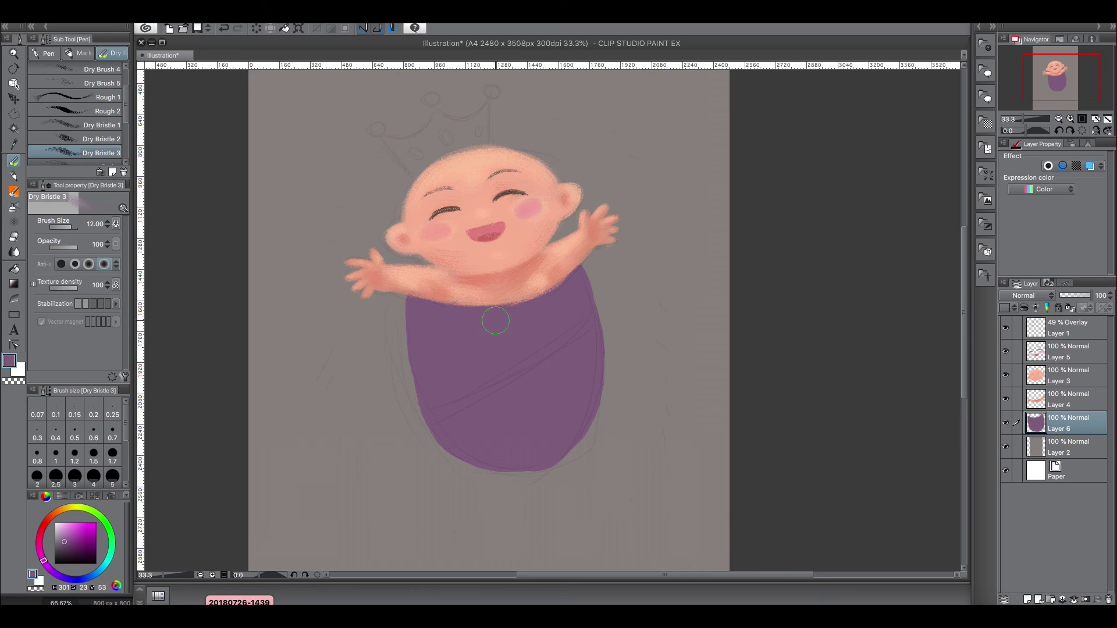
Brush lighter purple (H301 S18 V79) highlights across the swaddle's upper and lower sections using Dry Bristle 1 at size 12.
left_click(100, 129)
left_click(62, 531)
mouse_move(547, 300)
left_mouse_down()
mouse_move(523, 317)
mouse_move(526, 331)
mouse_move(553, 317)
mouse_move(445, 322)
mouse_move(465, 361)
left_mouse_up()
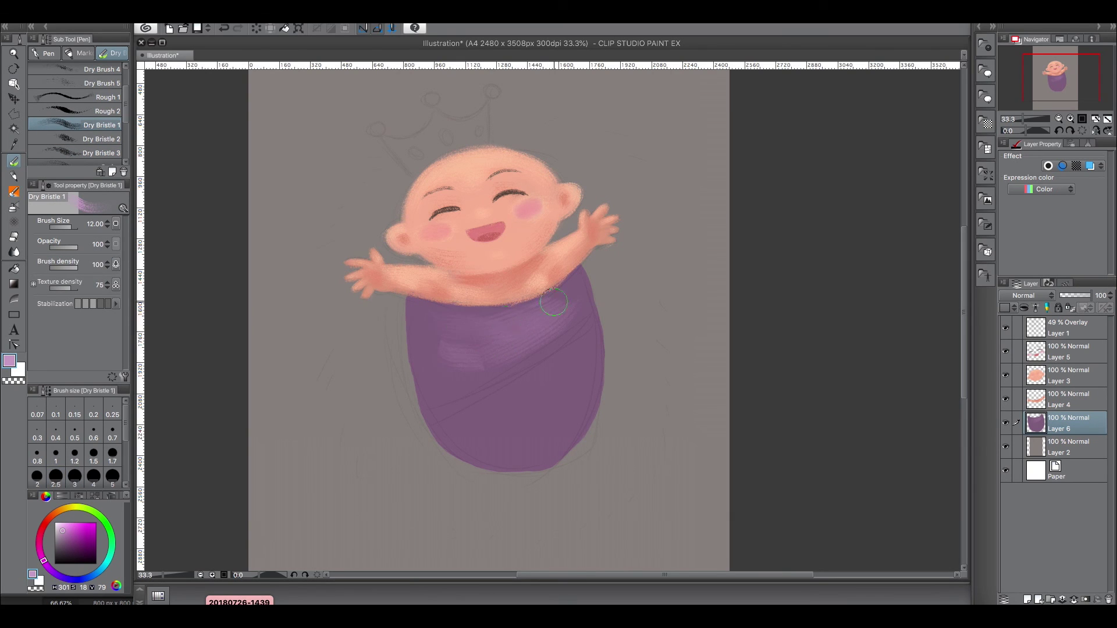
mouse_move(533, 377)
left_mouse_down()
mouse_move(518, 416)
mouse_move(524, 445)
mouse_move(569, 355)
left_mouse_up()
left_click_drag(491, 429, 523, 445)
Deepen the swaddle's upper fold, edges and lower section with darker purples around H292 S31 V53, sampling swaddle color as needed.
left_click(66, 540)
mouse_move(551, 302)
left_mouse_down()
mouse_move(578, 280)
mouse_move(578, 330)
left_mouse_up()
left_click(47, 567)
mouse_move(597, 317)
left_mouse_down()
mouse_move(473, 381)
mouse_move(580, 357)
mouse_move(567, 415)
mouse_move(483, 458)
mouse_move(470, 366)
mouse_move(434, 382)
mouse_move(425, 320)
mouse_move(453, 424)
mouse_move(559, 442)
mouse_move(530, 364)
mouse_move(438, 384)
mouse_move(540, 409)
left_mouse_up()
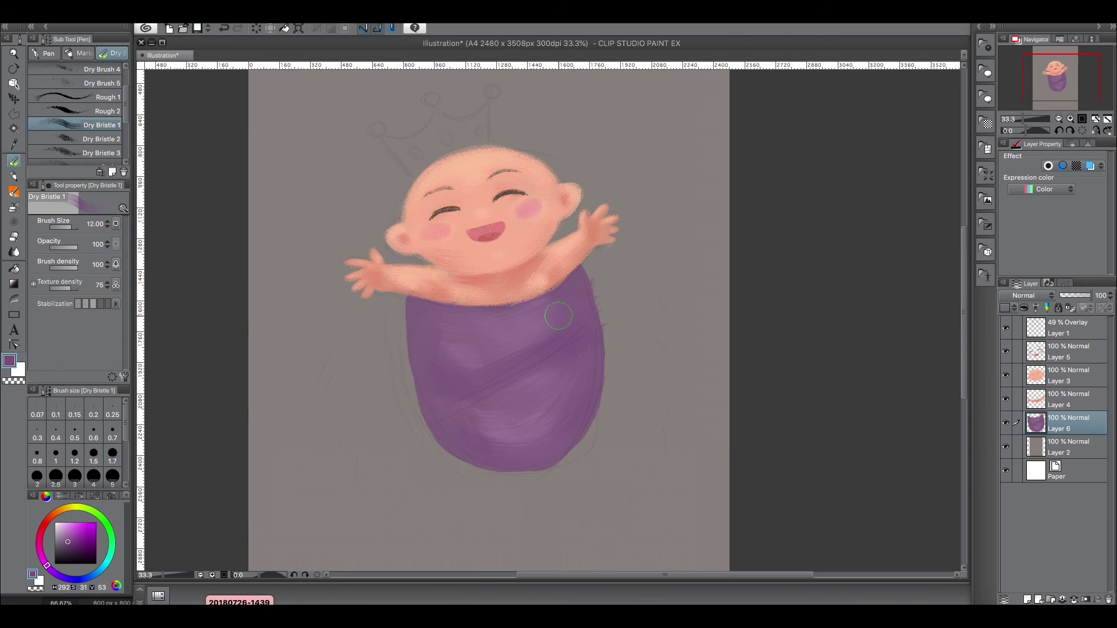
left_click(432, 363, "alt")
left_click_drag(433, 415, 428, 433)
mouse_move(586, 403)
left_mouse_down()
mouse_move(545, 459)
mouse_move(455, 446)
left_mouse_up()
Set Dry Bristle 1 to size 1.7 with a very dark purple (H302 S20 V25).
left_click_drag(65, 545, 63, 553)
left_click(74, 478)
left_click(112, 478)
left_click(36, 478)
left_click(93, 455)
key("bracketright")
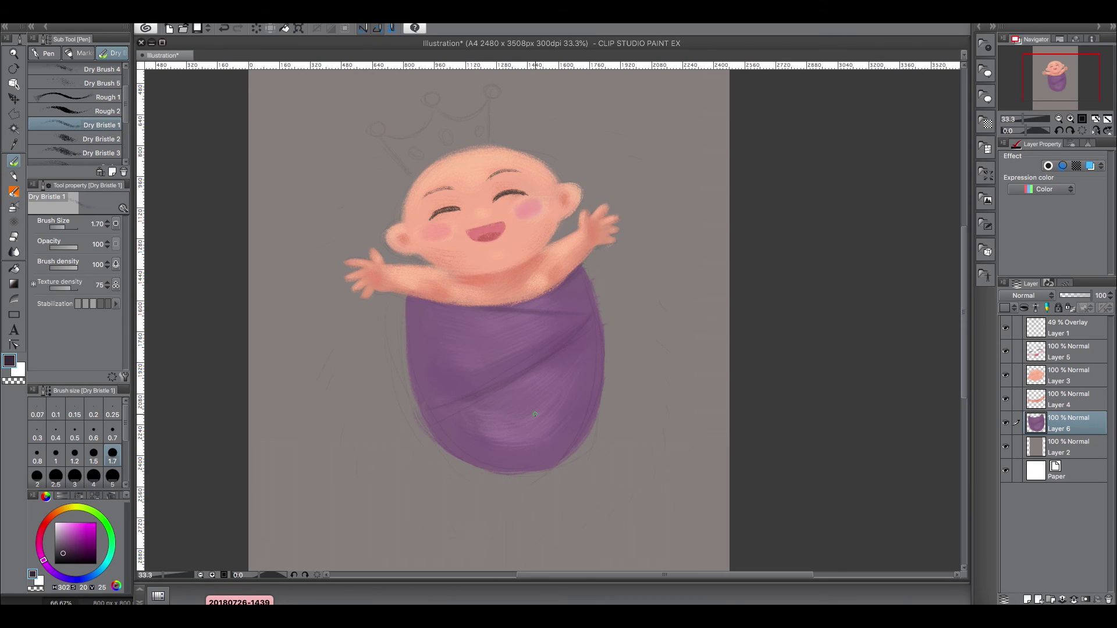
Glaze bright magenta (H305 S44 V86) over the lower part of the swaddle with Dry Bristle 1 at size 7.
key("ctrl+plus")
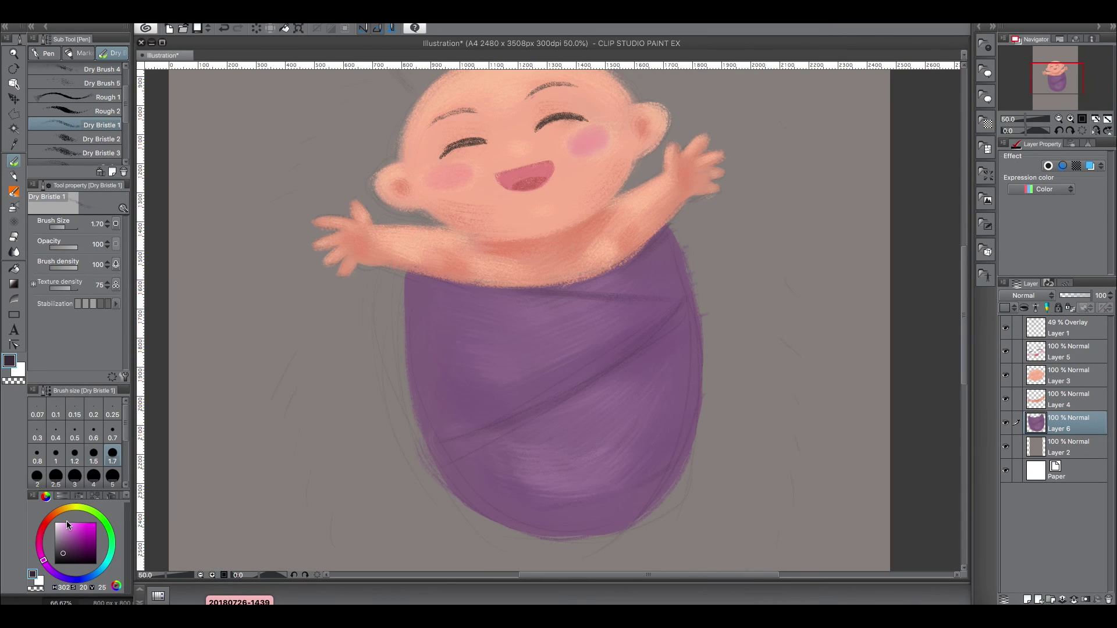
left_click_drag(76, 528, 73, 528)
key("bracketright")
key("bracketright")
key("bracketright")
key("bracketright")
key("bracketright")
key("bracketright")
key("bracketright")
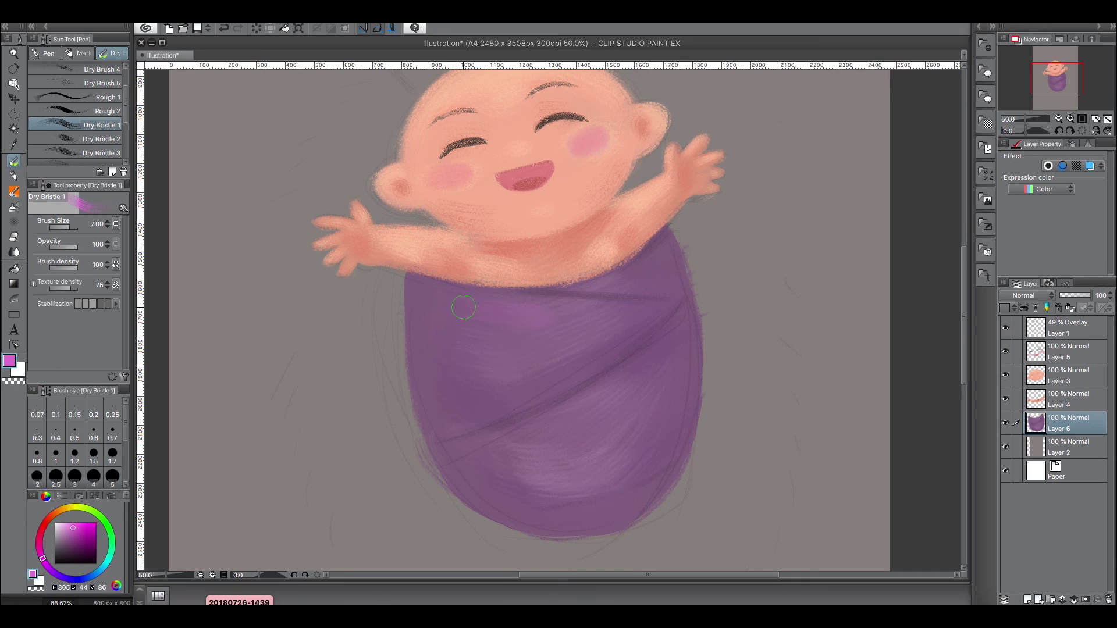
mouse_move(499, 469)
left_mouse_down()
mouse_move(517, 479)
mouse_move(639, 462)
left_mouse_up()
Add finer magenta accents to the swaddle's upper right edge and the areas along the diagonal fold, using smaller brush sizes.
key("bracketleft")
key("bracketleft")
key("bracketleft")
left_click_drag(646, 262, 651, 285)
key("bracketright")
left_click_drag(441, 384, 503, 402)
scroll(467, 497, "down", 2)
scroll(466, 494, "up", 1)
left_click_drag(626, 373, 617, 324)
Add a layer directly above the grey background layer and set Dry Bristle 1 to size 12 with reddish brown (H11 S45 V53).
left_click(1068, 447)
left_click(1029, 600)
left_click(48, 519)
left_click(73, 542)
key("bracketright")
key("bracketright")
key("bracketright")
key("bracketright")
key("bracketright")
Paint outward-radiating reddish-brown fur strokes around the baby's head and the upper part of the body.
mouse_move(477, 206)
left_mouse_down()
mouse_move(444, 220)
mouse_move(432, 187)
left_mouse_up()
mouse_move(465, 215)
left_mouse_down()
mouse_move(423, 233)
mouse_move(420, 253)
left_mouse_up()
mouse_move(468, 265)
left_mouse_down()
mouse_move(404, 265)
mouse_move(488, 194)
mouse_move(437, 228)
mouse_move(441, 258)
mouse_move(422, 300)
mouse_move(468, 298)
mouse_move(452, 299)
mouse_move(431, 388)
mouse_move(481, 327)
mouse_move(403, 431)
mouse_move(456, 352)
mouse_move(456, 463)
mouse_move(485, 396)
mouse_move(477, 427)
mouse_move(478, 377)
mouse_move(451, 360)
mouse_move(499, 166)
mouse_move(478, 161)
mouse_move(548, 141)
mouse_move(505, 147)
mouse_move(525, 142)
mouse_move(475, 134)
mouse_move(451, 208)
left_mouse_up()
left_click_drag(507, 253, 428, 294)
mouse_move(449, 193)
left_mouse_down()
mouse_move(419, 153)
mouse_move(547, 184)
mouse_move(326, 233)
mouse_move(354, 273)
mouse_move(506, 168)
mouse_move(442, 153)
mouse_move(369, 160)
mouse_move(332, 197)
mouse_move(581, 219)
mouse_move(575, 233)
mouse_move(552, 175)
mouse_move(546, 203)
mouse_move(599, 245)
mouse_move(534, 272)
mouse_move(623, 321)
left_mouse_up()
mouse_move(526, 297)
left_mouse_down()
mouse_move(611, 332)
mouse_move(628, 384)
mouse_move(577, 326)
left_mouse_up()
Extend the reddish-brown fur around the sides and bottom of the swaddle, filling out its ragged outer edge.
mouse_move(558, 278)
left_mouse_down()
mouse_move(582, 334)
mouse_move(587, 408)
mouse_move(576, 392)
mouse_move(572, 465)
mouse_move(556, 413)
mouse_move(526, 520)
mouse_move(382, 496)
left_mouse_up()
mouse_move(434, 466)
left_mouse_down()
mouse_move(448, 512)
mouse_move(489, 528)
mouse_move(536, 505)
left_mouse_up()
mouse_move(396, 461)
left_mouse_down()
mouse_move(476, 462)
mouse_move(457, 520)
left_mouse_up()
left_click_drag(511, 486, 500, 521)
left_click_drag(550, 278, 583, 292)
left_click_drag(565, 320, 587, 341)
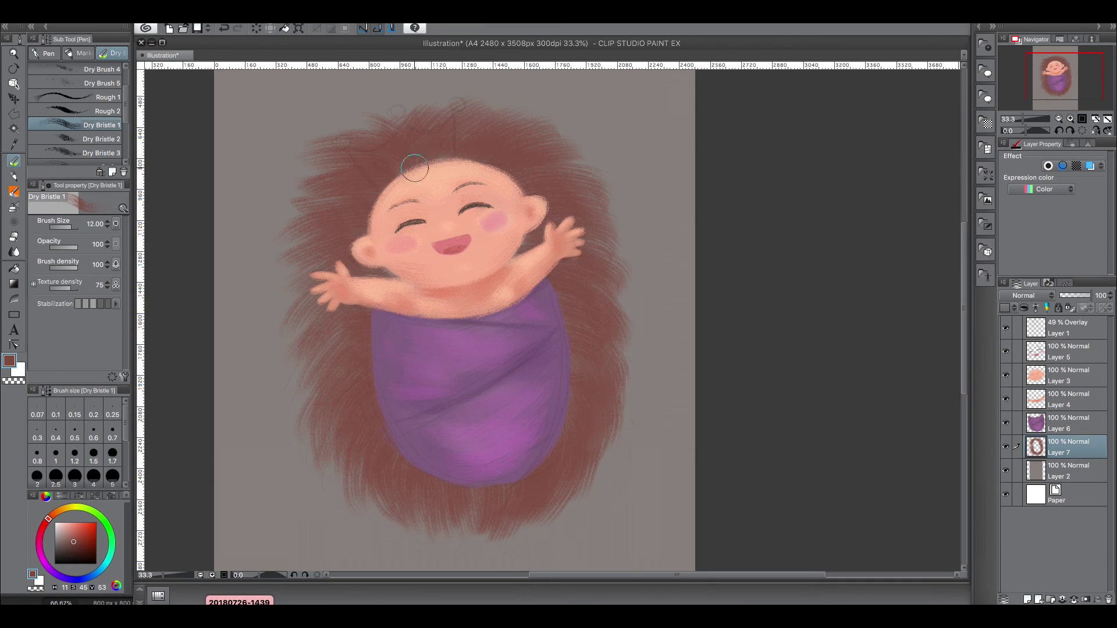
left_click_drag(319, 274, 298, 280)
mouse_move(330, 301)
left_mouse_down()
mouse_move(315, 319)
mouse_move(310, 377)
left_mouse_up()
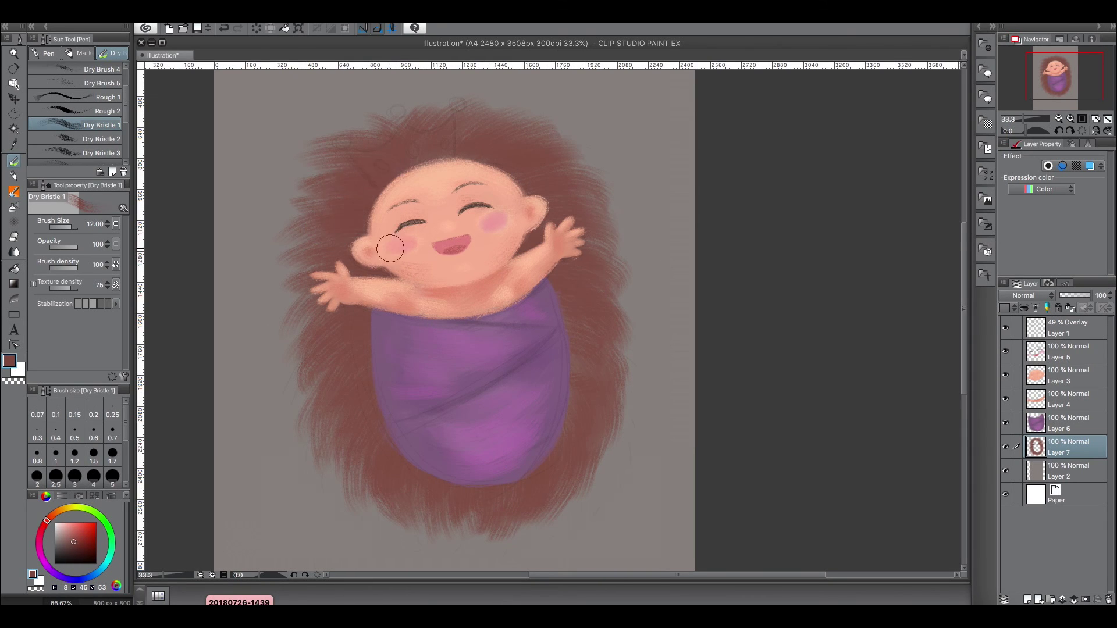
Shade the fur close to the head and swaddle with darker red-brown (H8 S55 V43) at size 12.
left_click(77, 545)
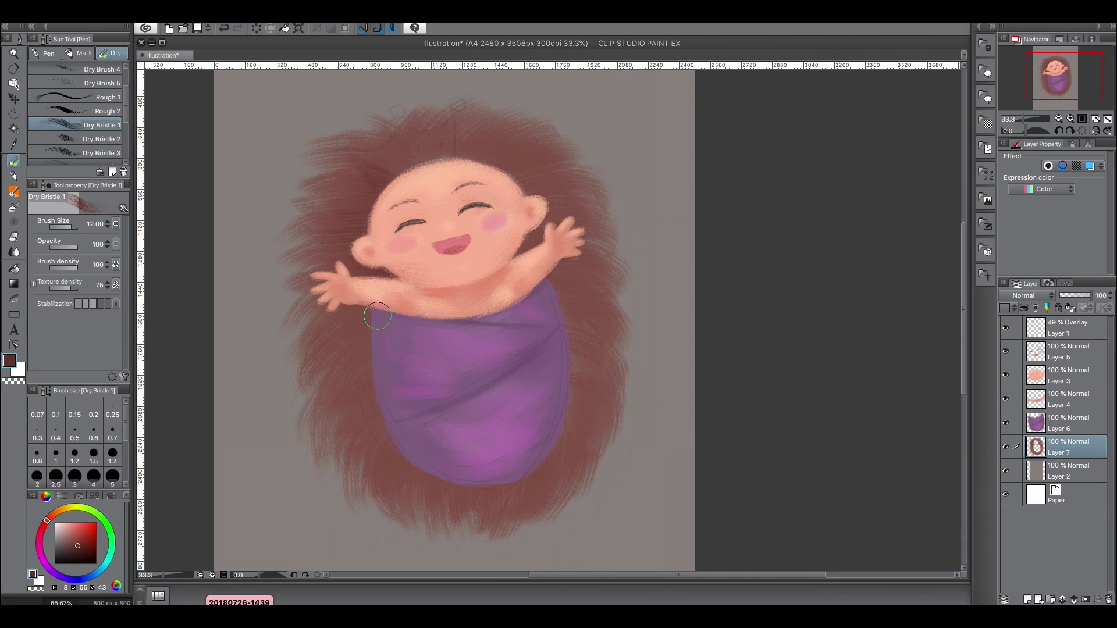
left_click_drag(497, 175, 478, 153)
left_click_drag(543, 281, 573, 293)
left_click_drag(565, 355, 582, 314)
left_click_drag(568, 419, 597, 374)
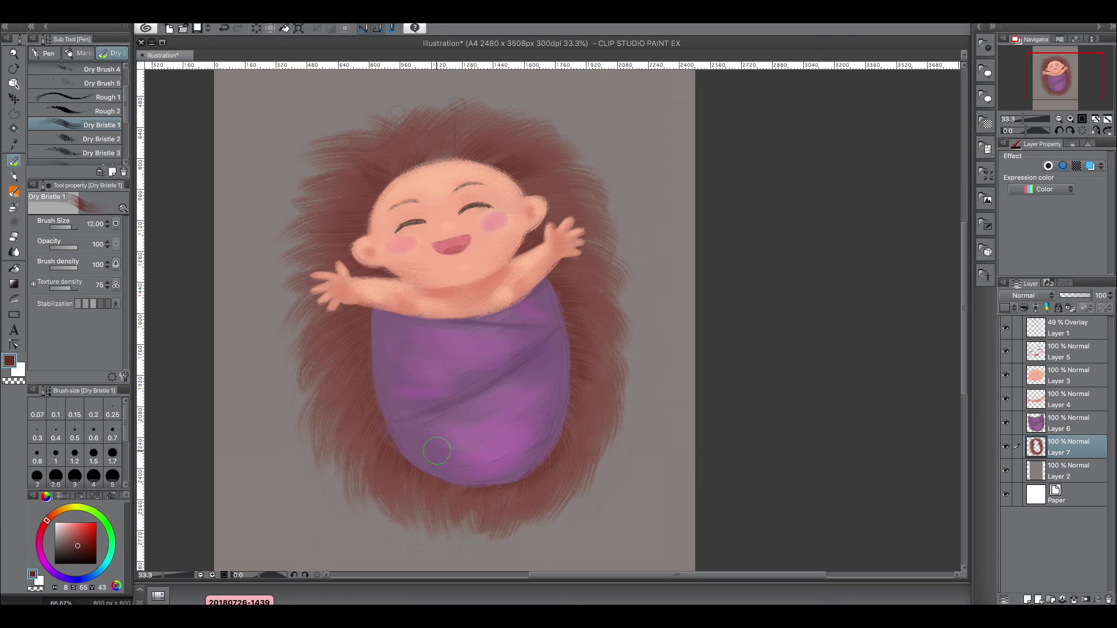
left_click_drag(525, 170, 563, 206)
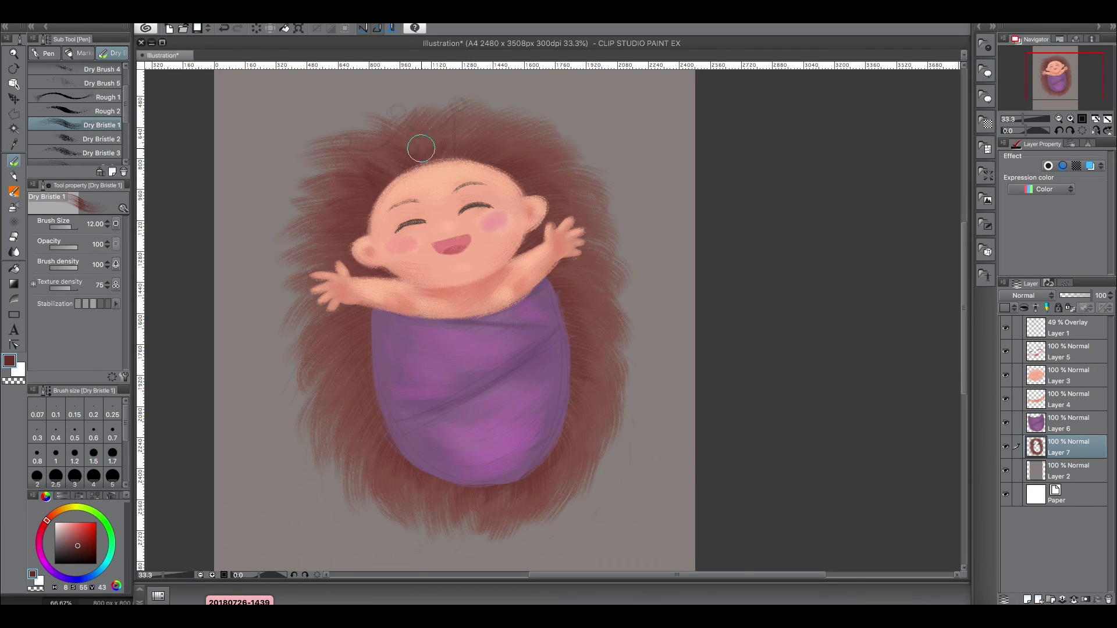
Streak orange-brown (H29 S56 V78) through the fur beside the head and down the lower left side.
left_click(56, 512)
left_click(78, 531)
left_click_drag(378, 174, 355, 153)
left_click_drag(363, 192, 338, 175)
left_click_drag(351, 217, 326, 207)
key("bracketleft")
key("bracketleft")
mouse_move(366, 391)
left_mouse_down()
mouse_move(354, 427)
mouse_move(364, 488)
mouse_move(407, 523)
left_mouse_up()
Continue the orange-brown streaks through the fur's right side and bottom with Dry Bristle 1 at size 6.
key("bracketleft")
key("bracketleft")
key("bracketleft")
key("bracketright")
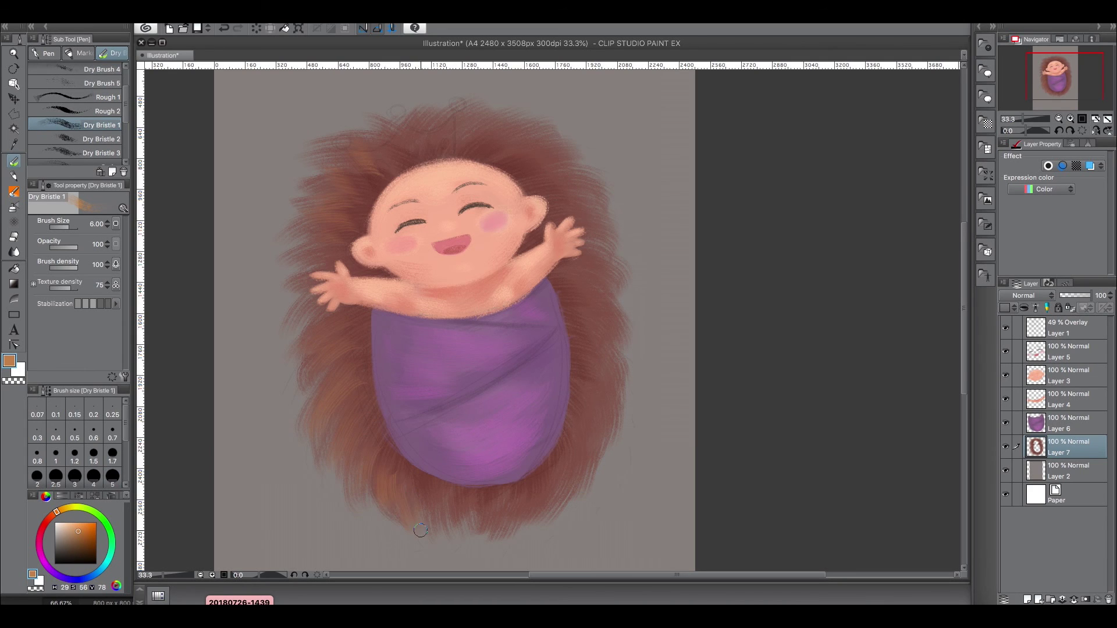
left_click_drag(537, 184, 602, 216)
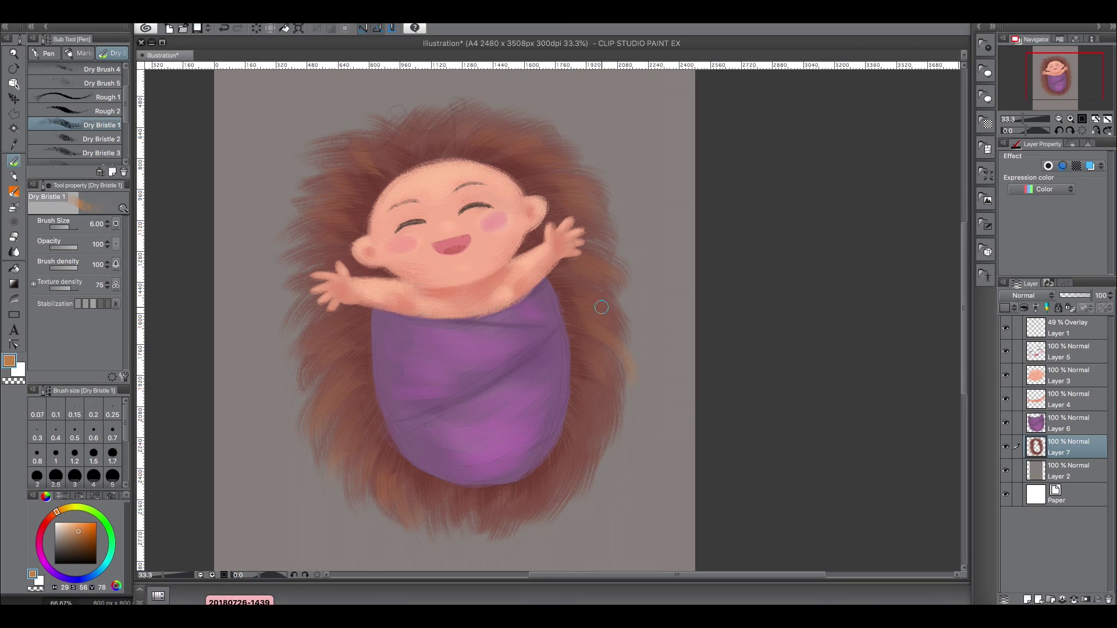
left_click_drag(586, 391, 584, 464)
left_click_drag(498, 502, 555, 492)
key("super+minus")
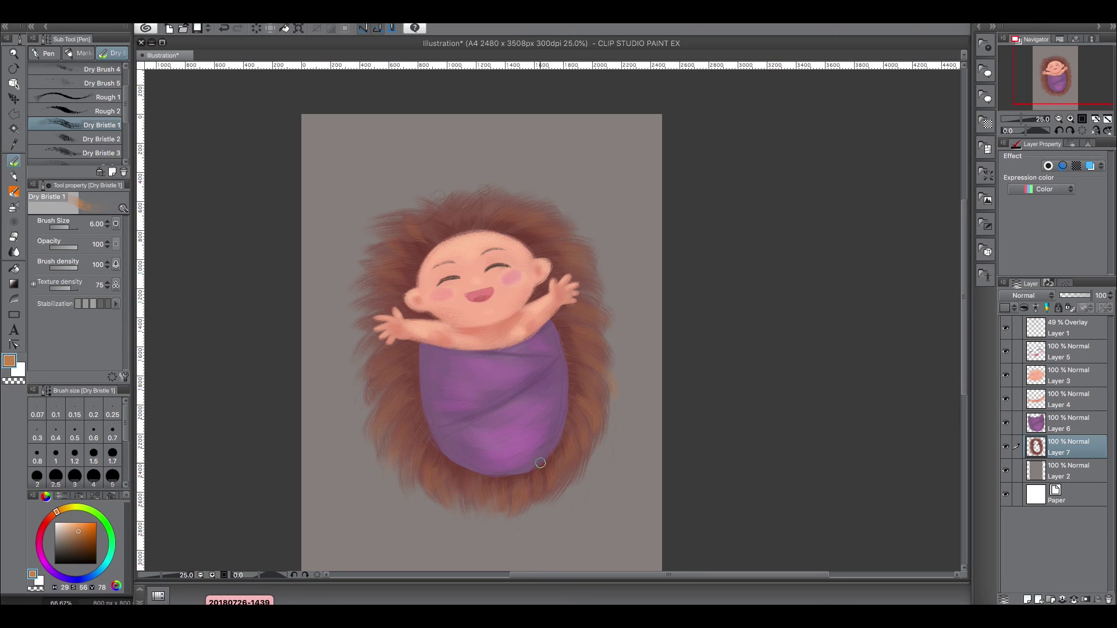
key("super+plus")
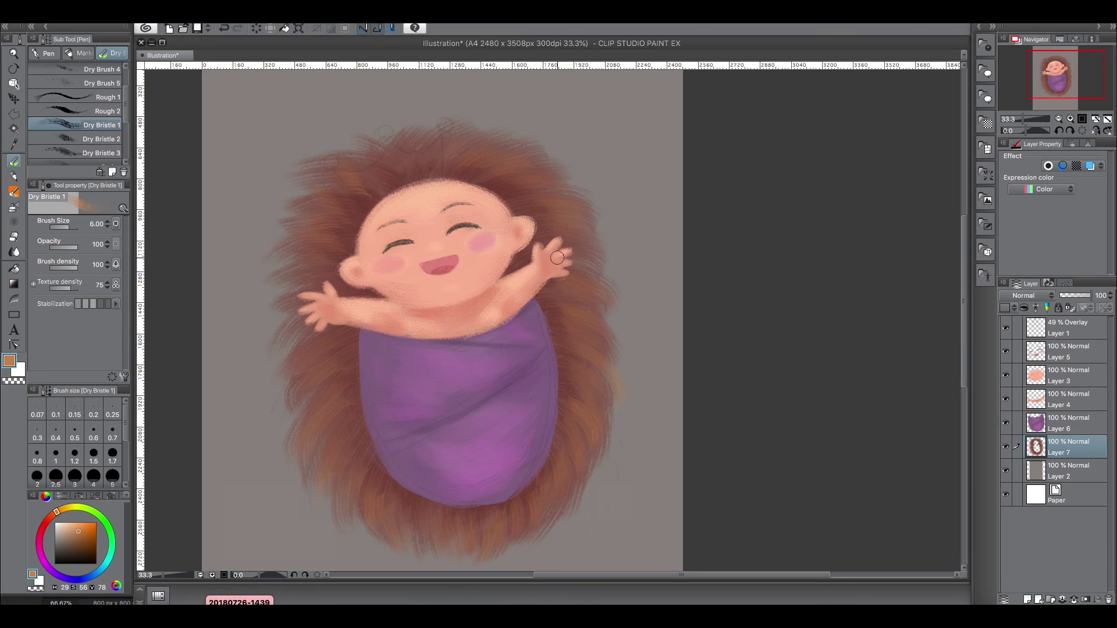
Add a layer just below the head layer and start blocking in the crown with golden yellow (H44 S82 V96).
left_click(1069, 406)
left_click(1027, 599)
key("super+plus")
left_click(71, 507)
left_click(86, 527)
left_click_drag(68, 513, 66, 509)
left_click_drag(419, 237, 447, 377)
Fill out the crown's pointed outline and body in golden yellow, using smaller brush sizes for the edges.
key("bracketleft")
key("bracketleft")
key("bracketleft")
key("bracketleft")
key("bracketleft")
mouse_move(344, 281)
left_mouse_down()
mouse_move(407, 345)
mouse_move(370, 316)
mouse_move(355, 283)
mouse_move(379, 282)
mouse_move(425, 237)
mouse_move(486, 234)
mouse_move(501, 222)
mouse_move(509, 293)
left_mouse_up()
key("bracketright")
key("bracketright")
key("bracketleft")
mouse_move(424, 266)
left_mouse_down()
mouse_move(409, 287)
mouse_move(348, 290)
mouse_move(398, 323)
mouse_move(436, 263)
mouse_move(380, 309)
mouse_move(411, 325)
mouse_move(385, 321)
mouse_move(444, 280)
mouse_move(428, 310)
mouse_move(463, 255)
mouse_move(480, 276)
left_mouse_up()
Paint the golden balls on the crown's three points and tidy its right edge with Dry Bristle 1 at size 3.
key("bracketright")
key("bracketright")
key("bracketright")
key("bracketleft")
key("bracketleft")
mouse_move(361, 274)
left_mouse_down()
mouse_move(342, 279)
mouse_move(329, 266)
mouse_move(343, 268)
left_mouse_up()
left_click_drag(414, 216, 413, 223)
mouse_move(496, 214)
left_mouse_down()
mouse_move(505, 210)
mouse_move(505, 291)
left_mouse_up()
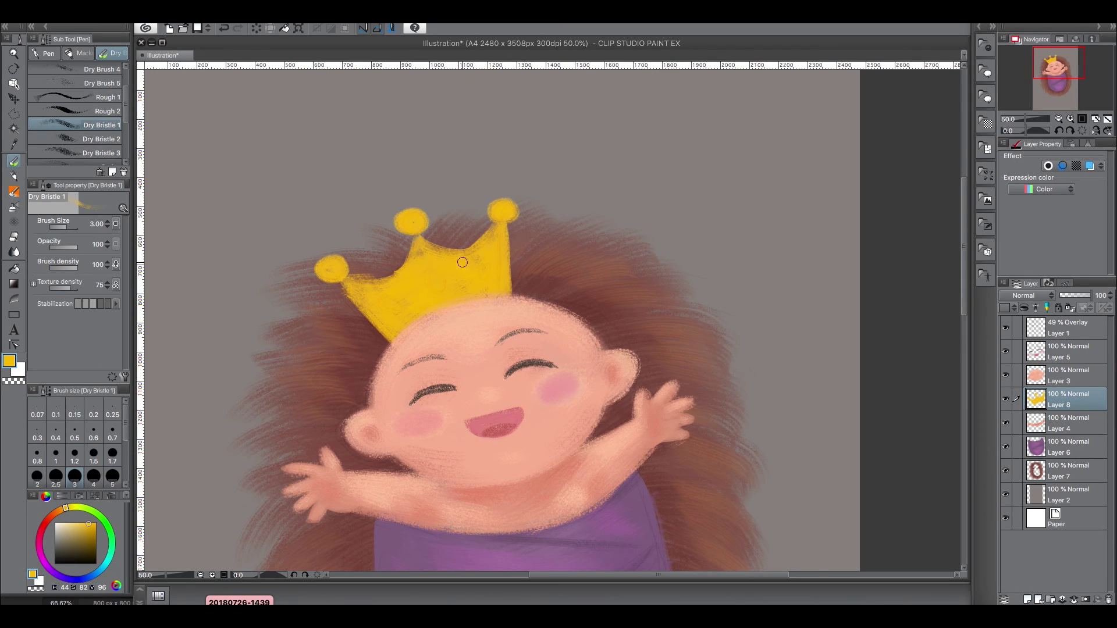
Shade the crown along its base above the forehead with darker orange (H35 S84 V84).
left_click_drag(66, 507, 60, 510)
left_click(90, 528)
key("]")
key("]")
left_click_drag(409, 333, 489, 310)
Shade the crown's balls in dark orange at size 2 and its left side at size 5.
key("[")
key("[")
key("[")
key("[")
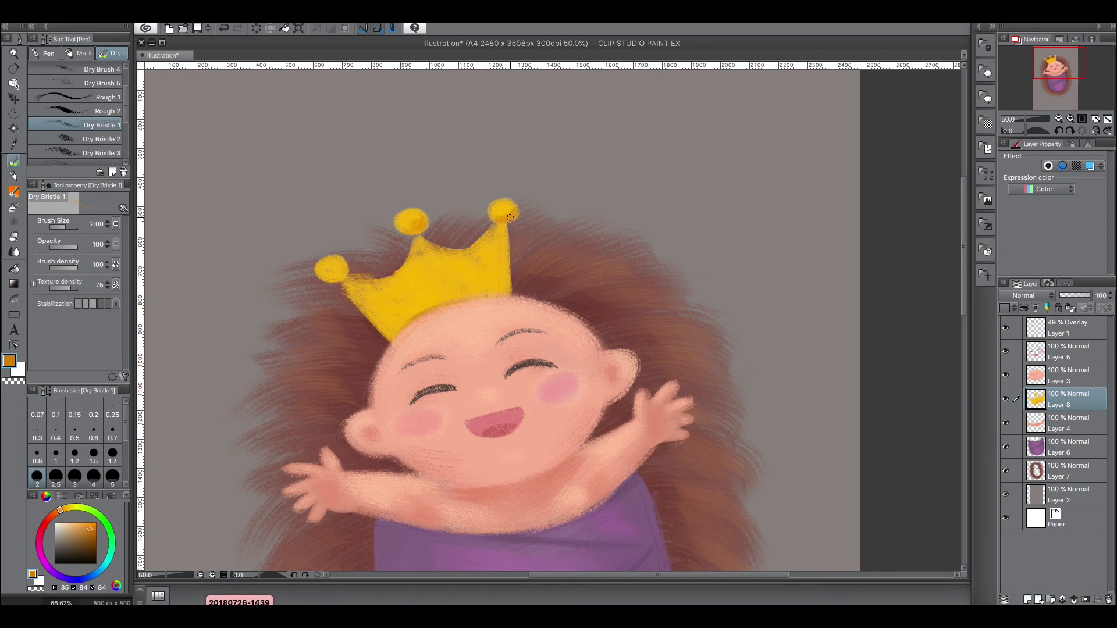
key("bracketright")
key("bracketright")
key("bracketright")
key("bracketright")
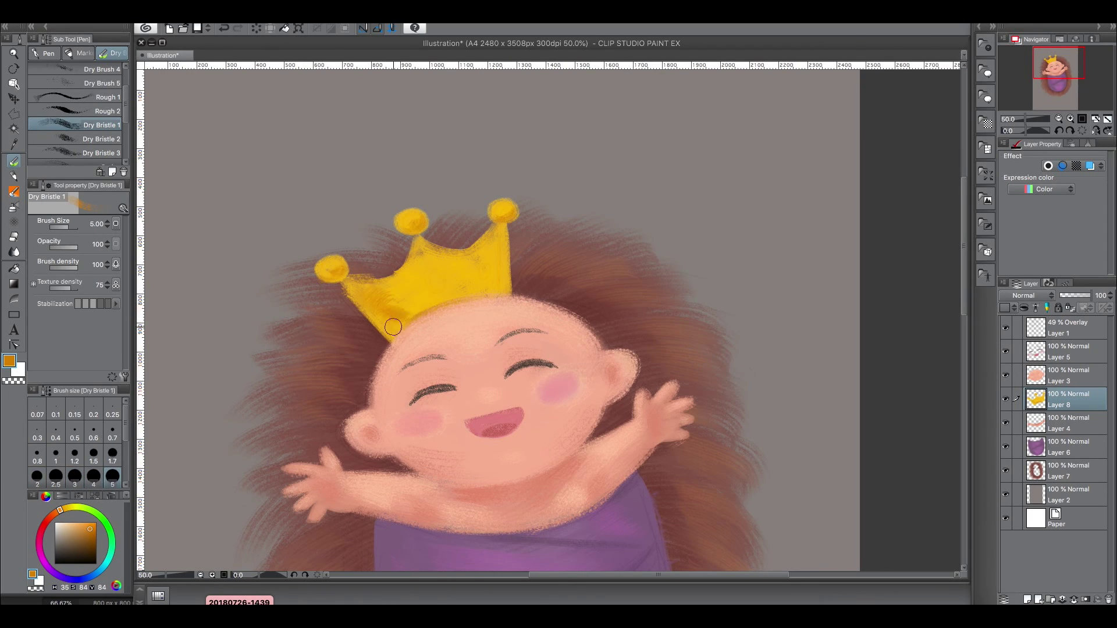
Dab pale yellow (H46 S21 V100) highlights onto the three crown balls with a smaller Dry Bristle 1 brush.
left_click(67, 508)
left_click_drag(81, 524, 63, 522)
key("bracketleft")
key("bracketleft")
key("bracketleft")
key("bracketleft")
key("bracketleft")
key("bracketleft")
key("bracketright")
key("bracketright")
left_click_drag(403, 221, 412, 217)
left_click_drag(323, 266, 333, 259)
left_click_drag(511, 201, 499, 207)
Brush pale yellow highlights down the middle of the crown's body at size 4.
key("bracketright")
key("bracketright")
key("bracketright")
mouse_move(426, 252)
left_mouse_down()
mouse_move(457, 261)
mouse_move(466, 281)
mouse_move(449, 307)
left_mouse_up()
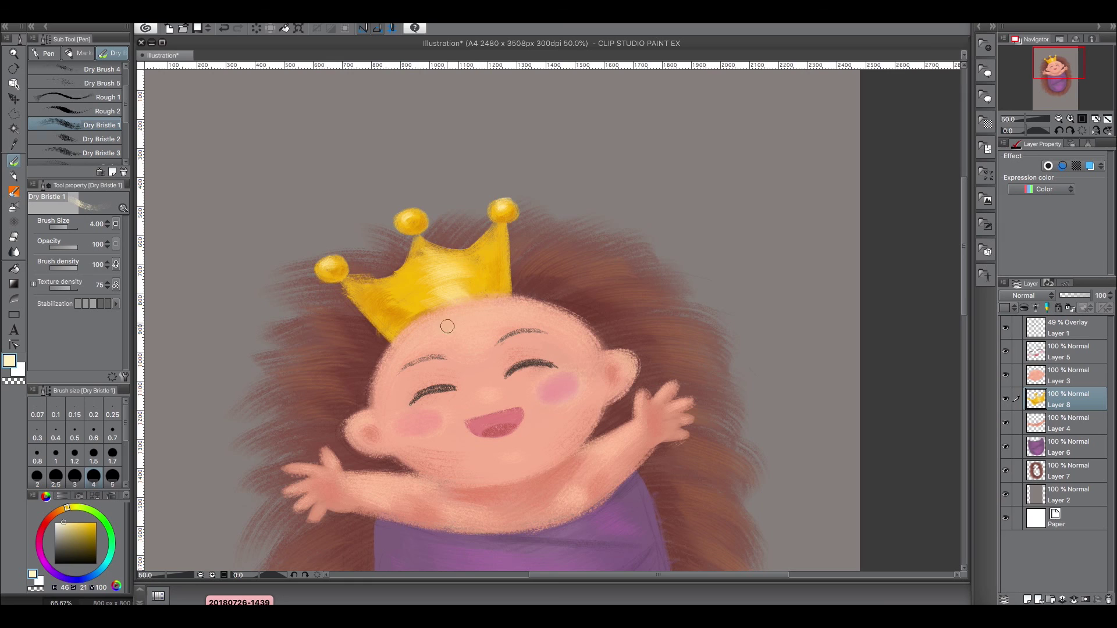
Add a layer directly above the crown layer and paint three oval magenta gems across the crown.
left_click(1027, 599)
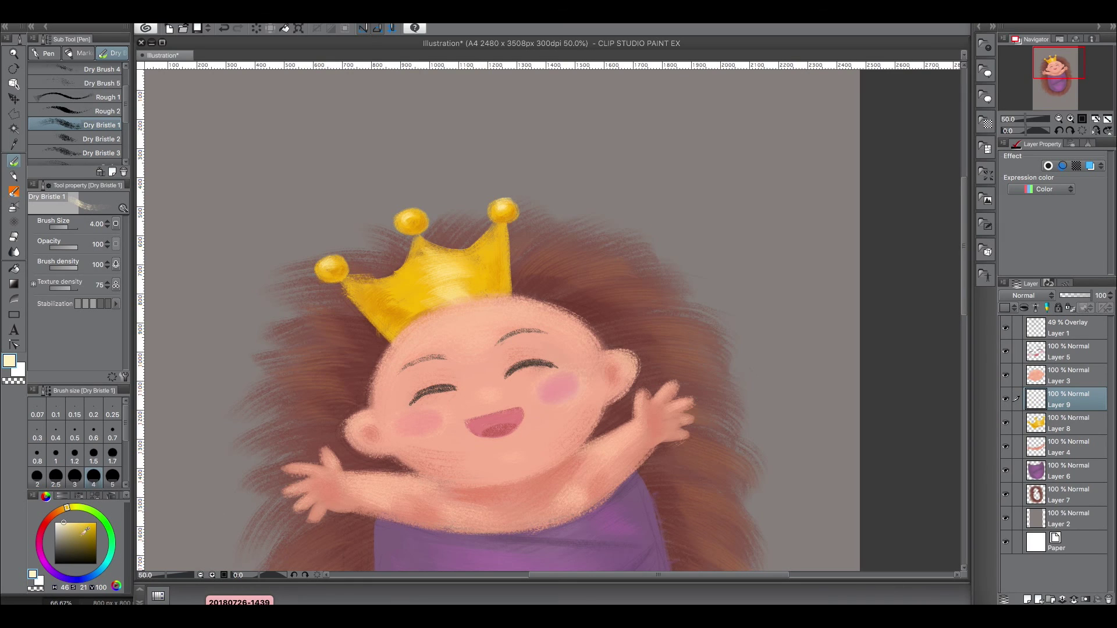
mouse_move(51, 517)
left_mouse_down()
mouse_move(39, 549)
mouse_move(82, 527)
left_mouse_up()
key("[")
mouse_move(430, 272)
left_mouse_down()
mouse_move(443, 291)
mouse_move(378, 305)
left_mouse_up()
mouse_move(483, 263)
left_mouse_down()
mouse_move(489, 280)
mouse_move(485, 265)
mouse_move(493, 274)
mouse_move(396, 313)
mouse_move(484, 282)
left_mouse_up()
Shade the crown gems with darker magenta and add light pink (H310 S23 V92) highlights using Dry Bristle 1 at size 2.
left_click(83, 541)
key("bracketleft")
key("bracketleft")
key("bracketright")
left_click(64, 525)
key("bracketleft")
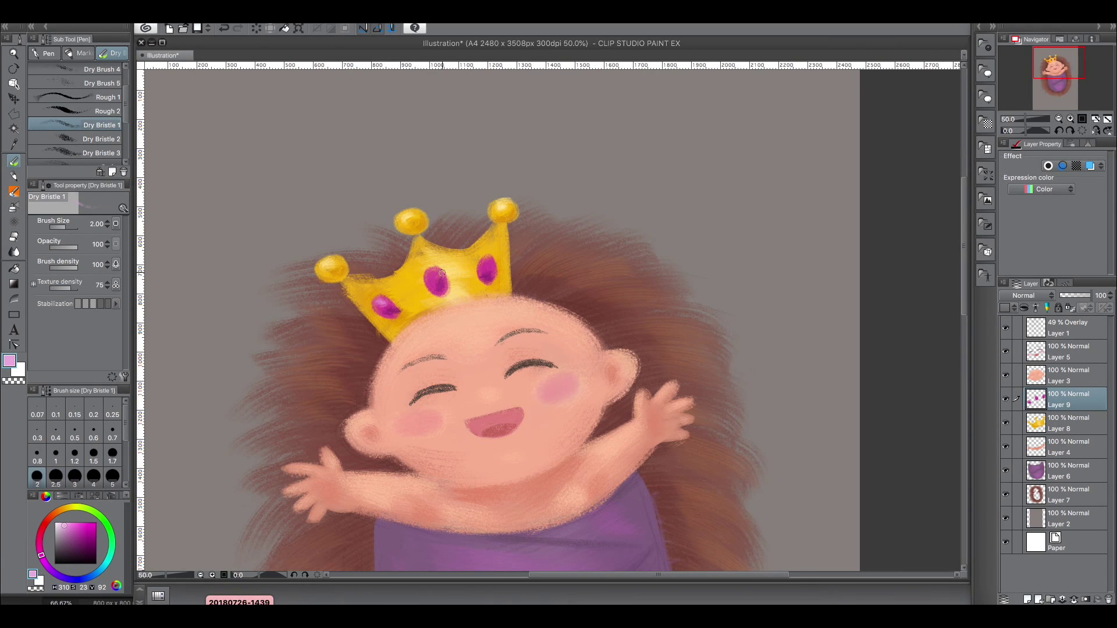
scroll(470, 279, "down", 4)
scroll(395, 343, "up", 3)
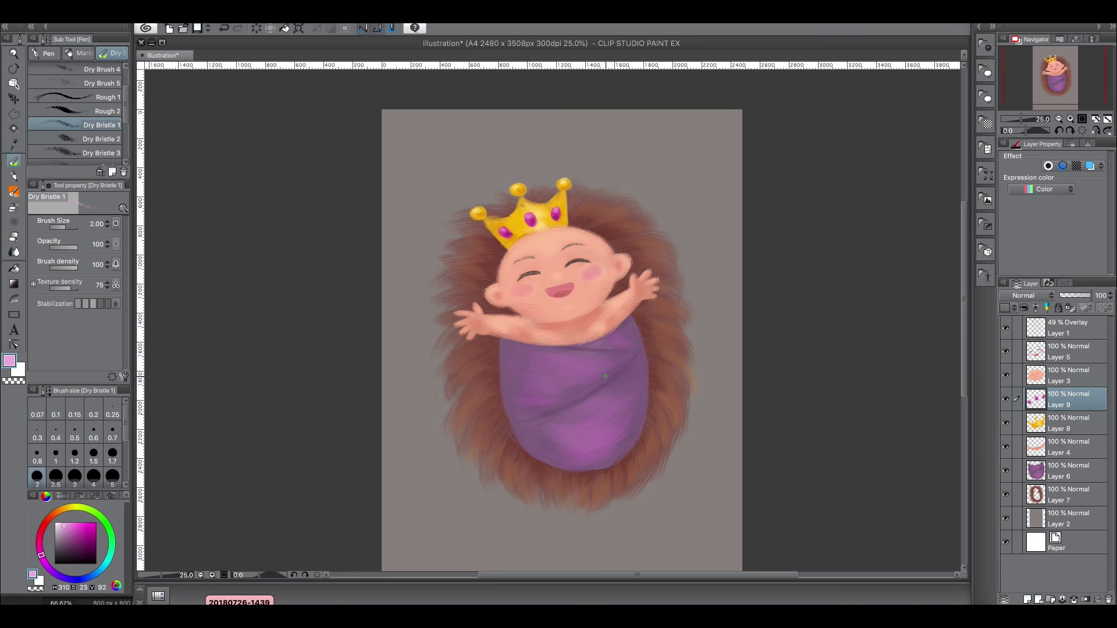